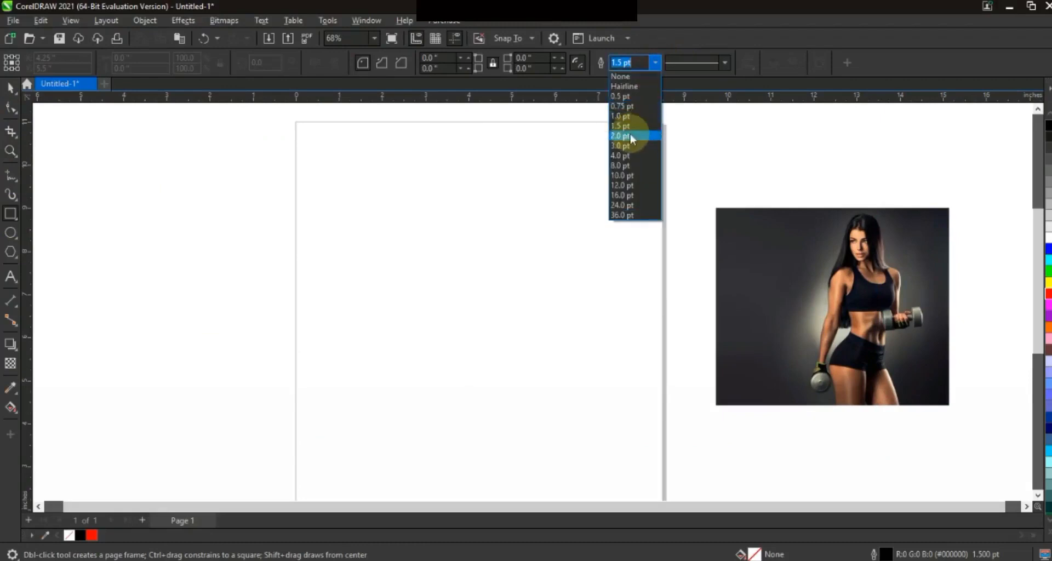
Draw a square of about 7.2 by 7.2 inches with a 2.0 pt outline on the page
drag(319, 155, 525, 465)
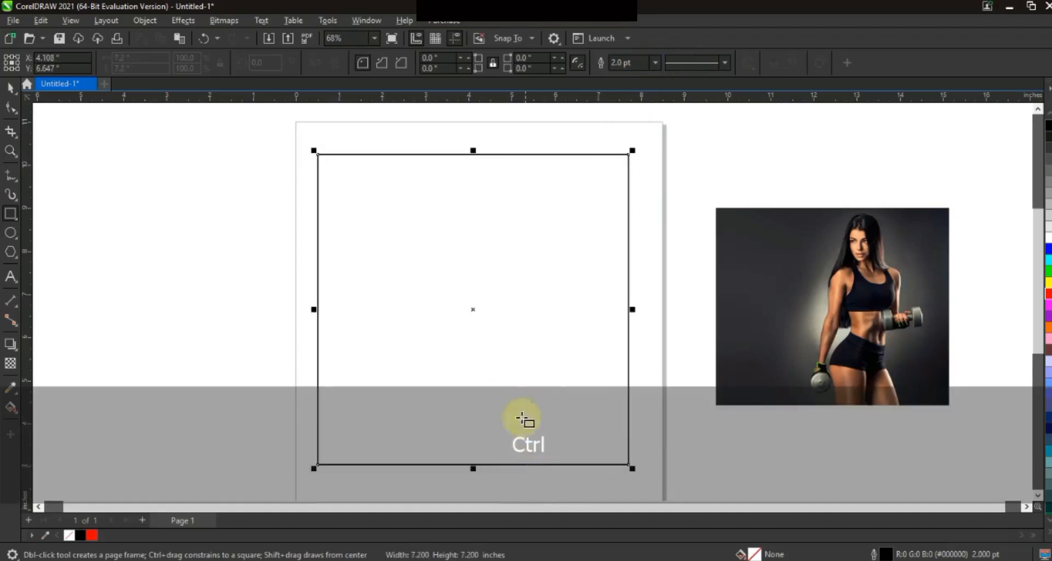
key(space)
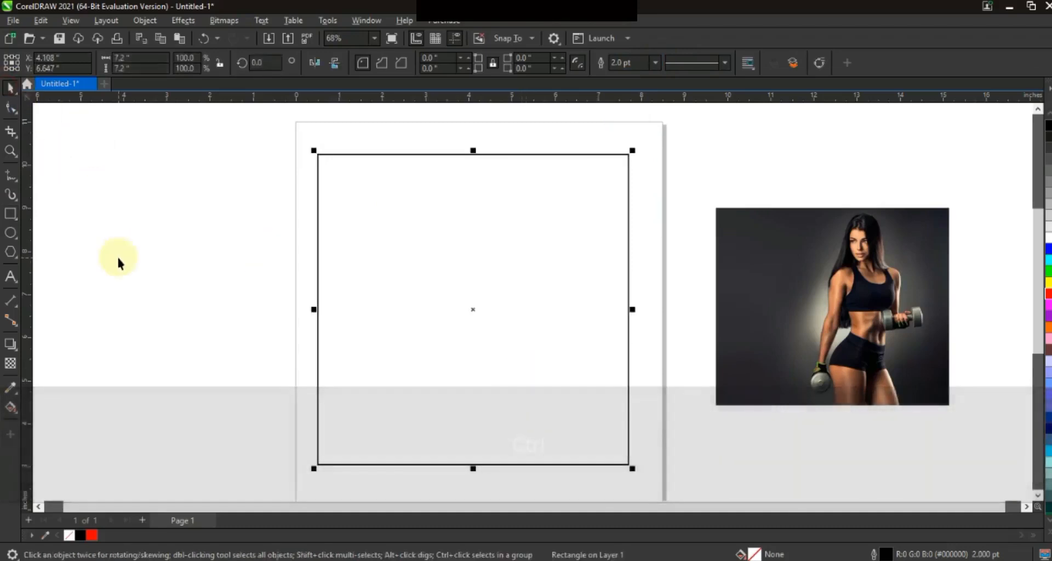
click(117, 258)
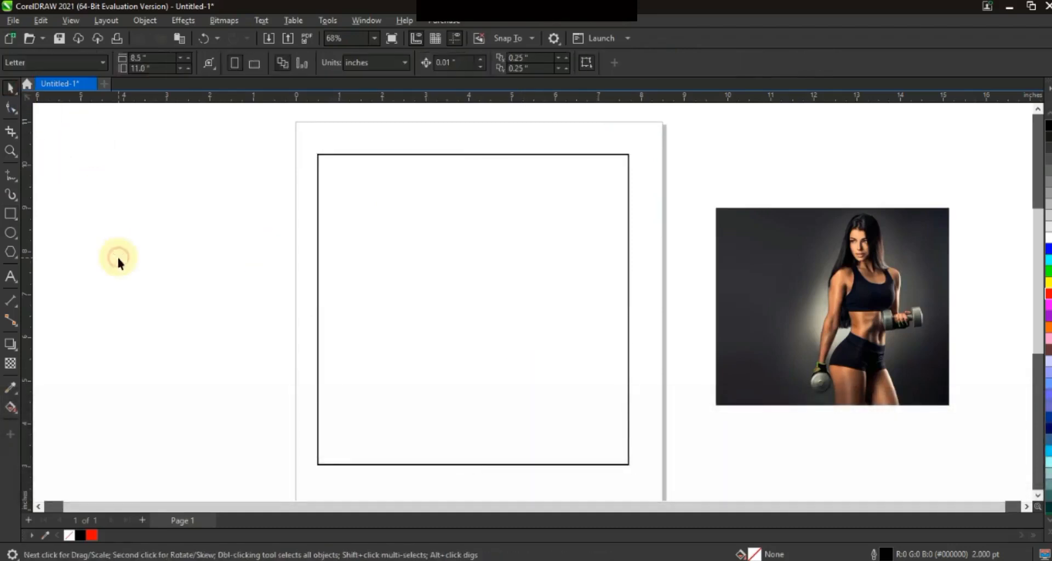
Draw a freehand polyline of three straight segments from just above the square's top edge to just below its bottom edge
click(9, 175)
click(472, 143)
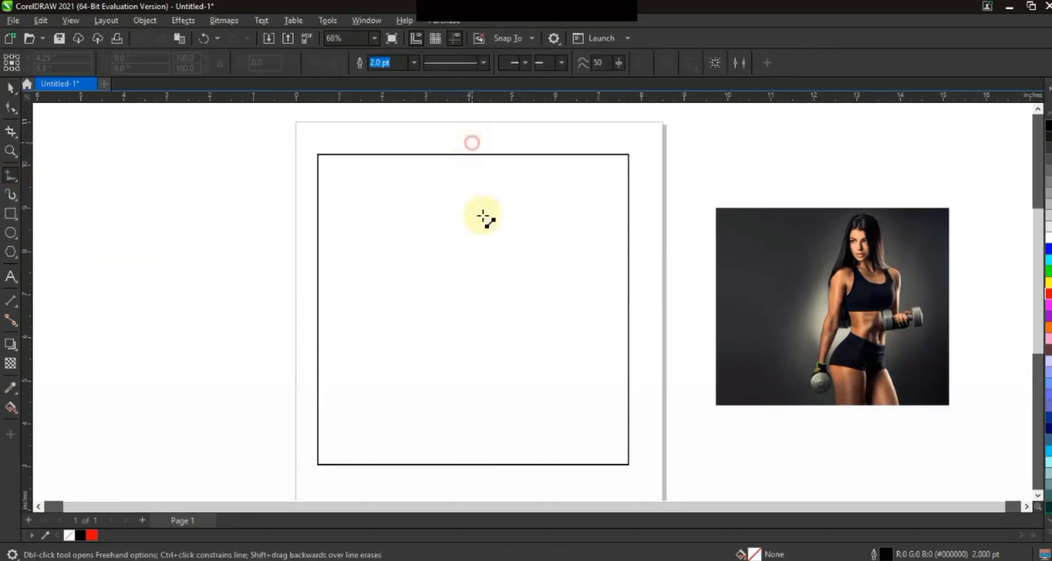
double_click(540, 292)
double_click(532, 350)
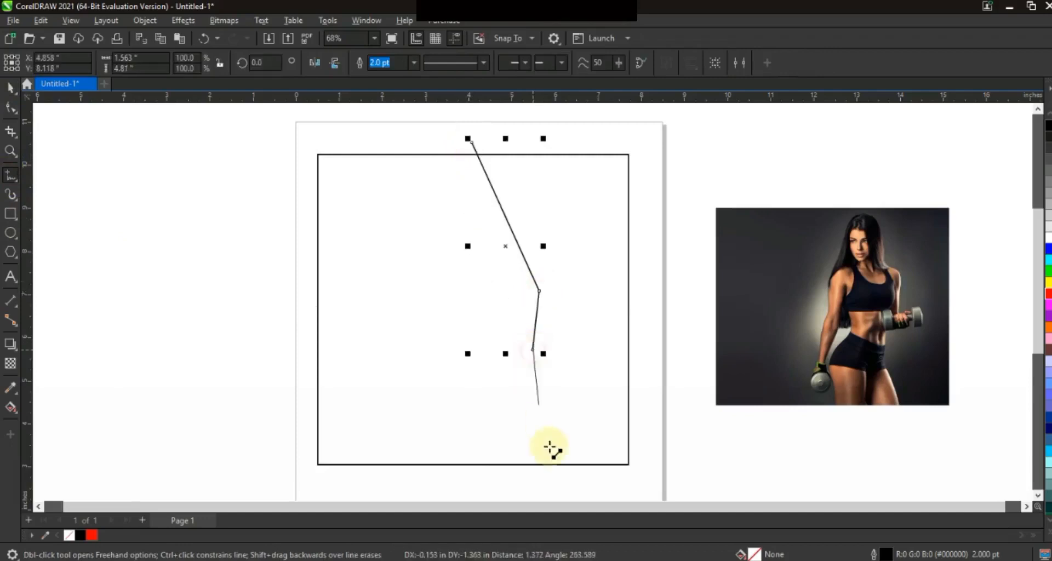
click(543, 470)
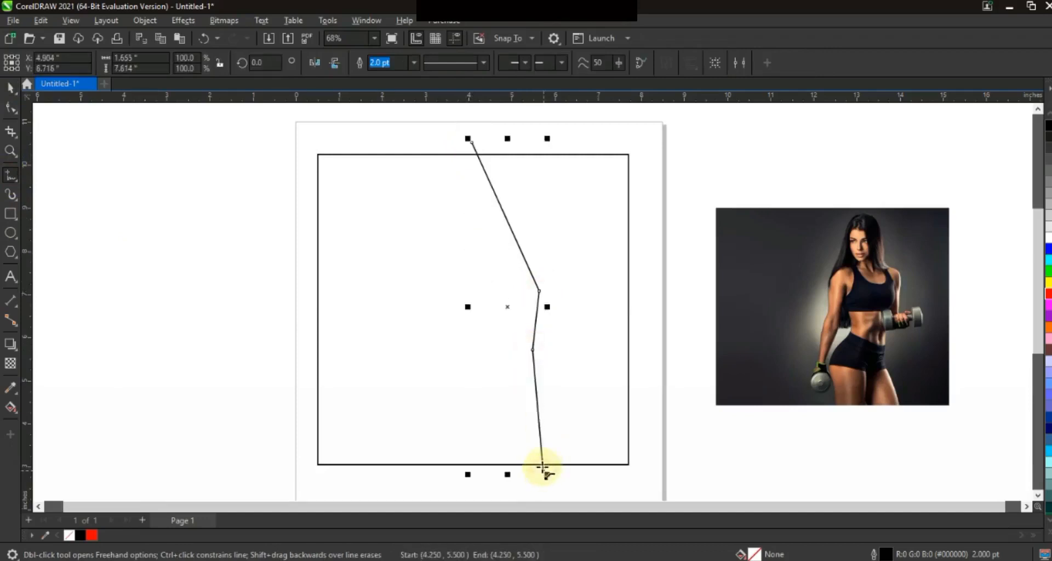
Convert all the polyline's segments to curves, then bow the lowest one to the left and the middle one to the right
click(11, 108)
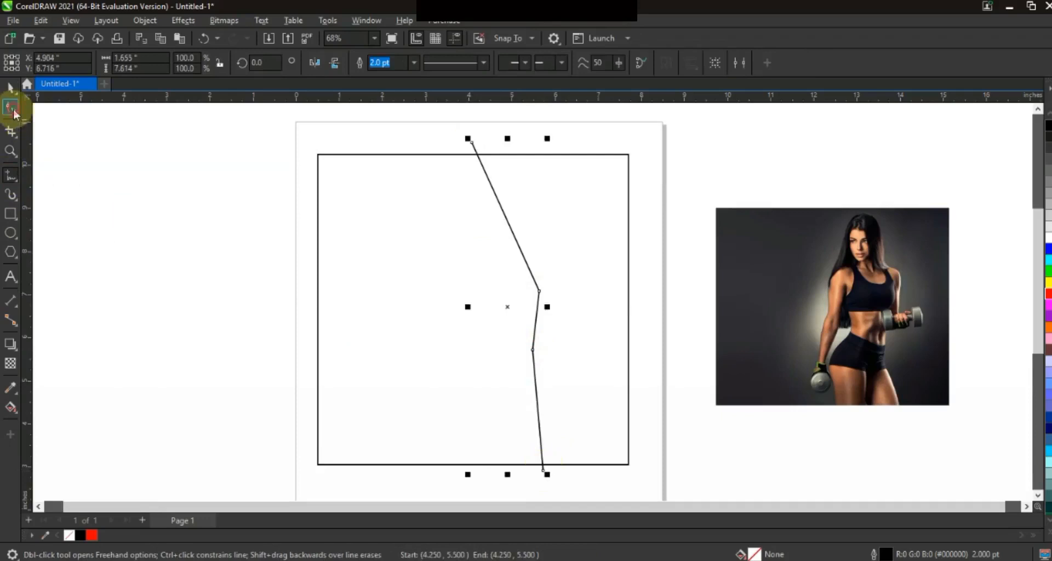
drag(429, 131, 545, 283)
drag(586, 470, 587, 475)
click(203, 63)
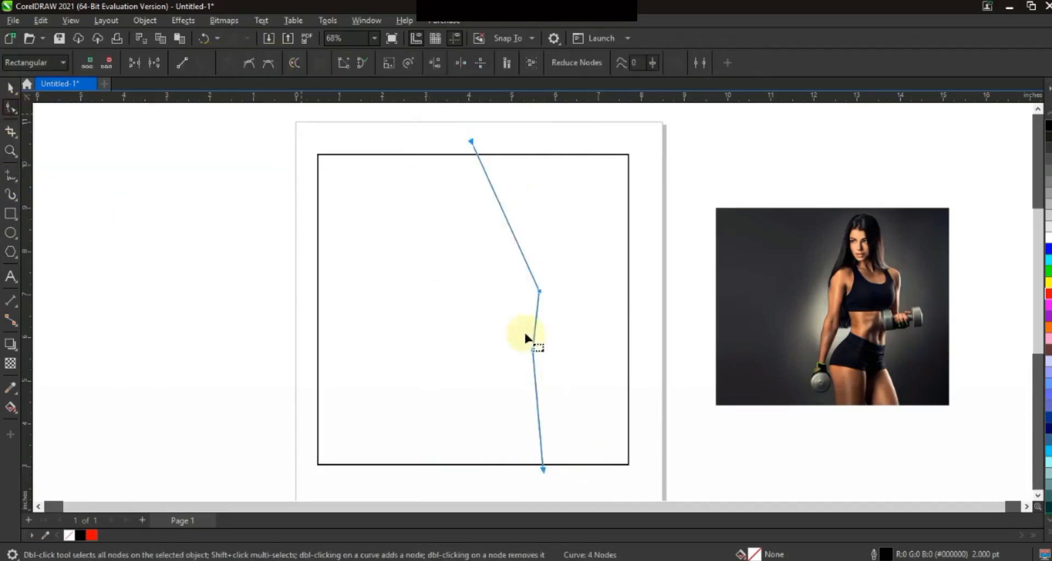
drag(536, 389, 511, 457)
drag(502, 408, 494, 400)
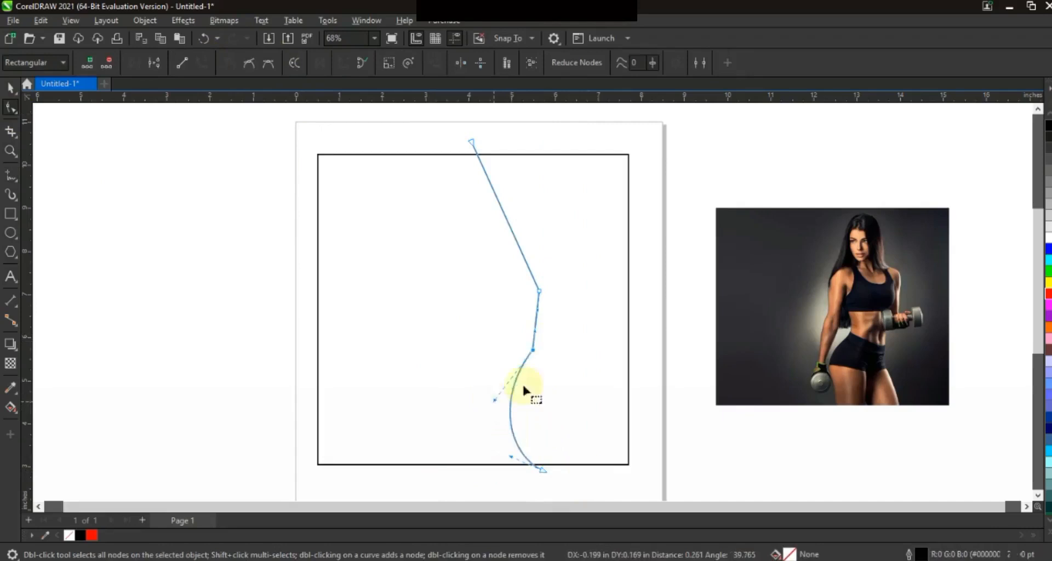
drag(538, 326, 542, 322)
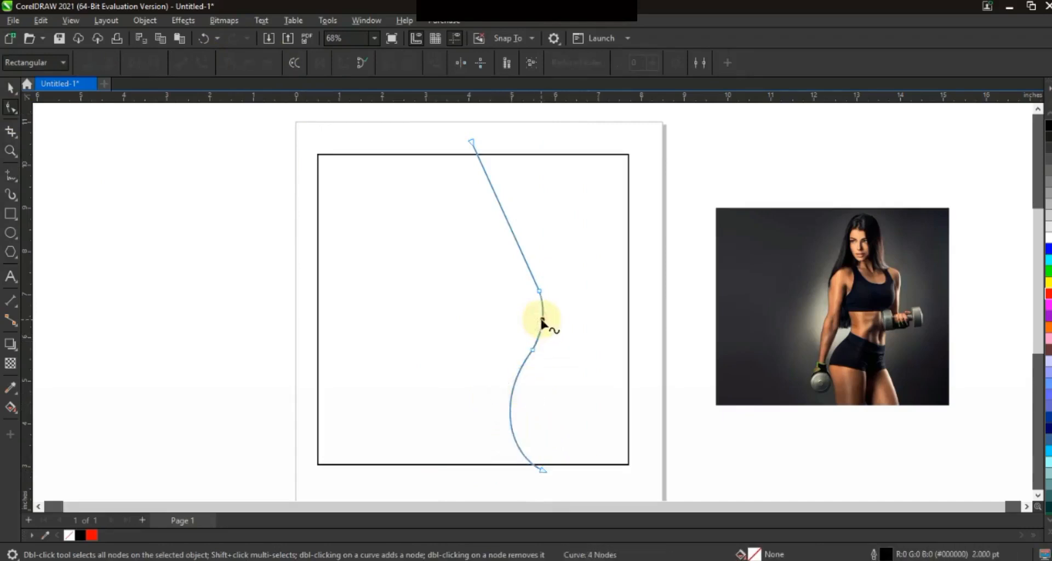
Bend the line's uppermost segment to the left so it flows smoothly into the middle bend
click(493, 193)
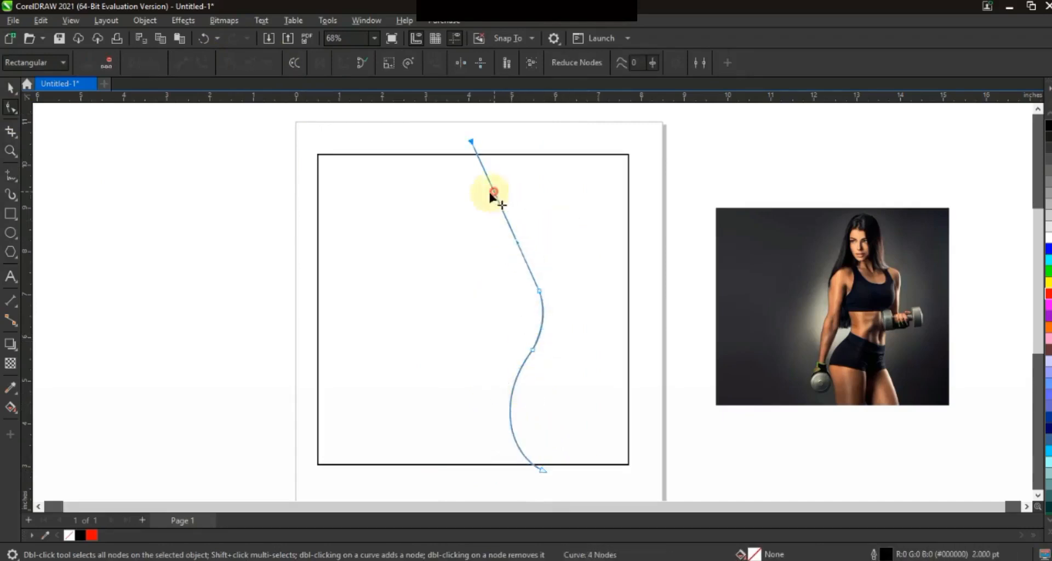
drag(464, 200, 433, 209)
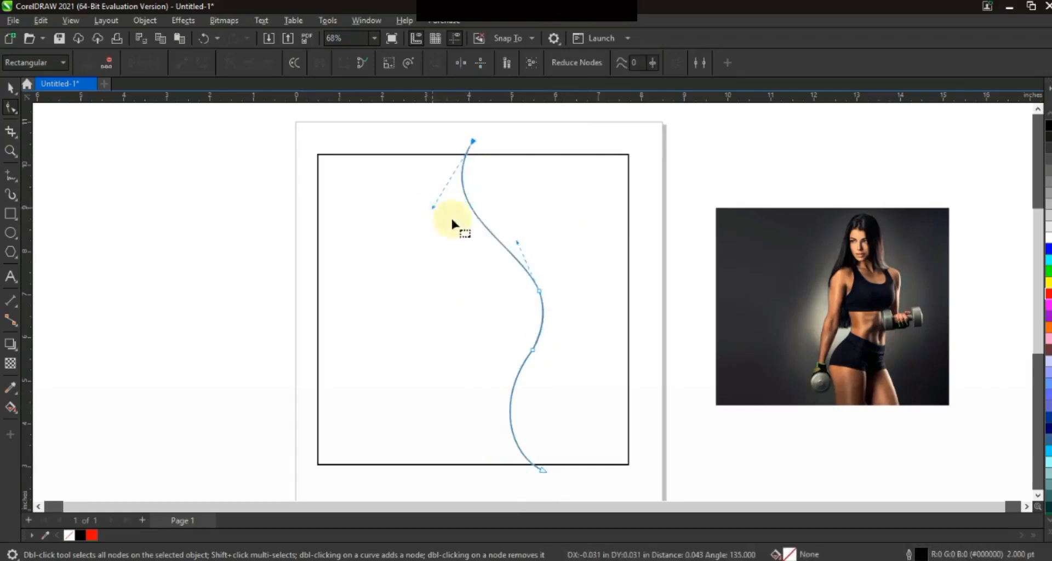
drag(513, 239, 517, 234)
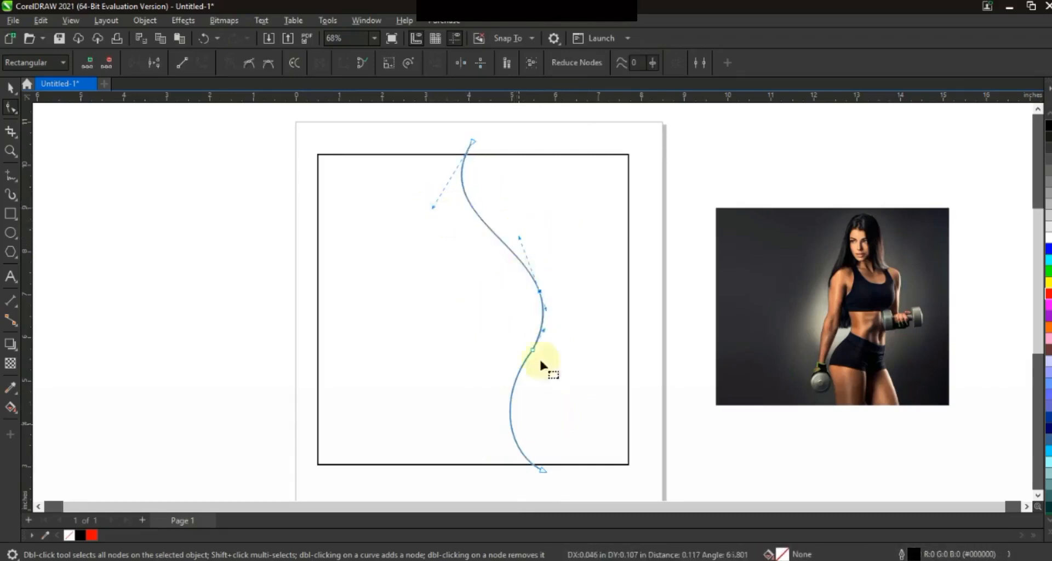
Shift the wavy line left to about the square's middle and rotate it to about 355.2 degrees
click(11, 88)
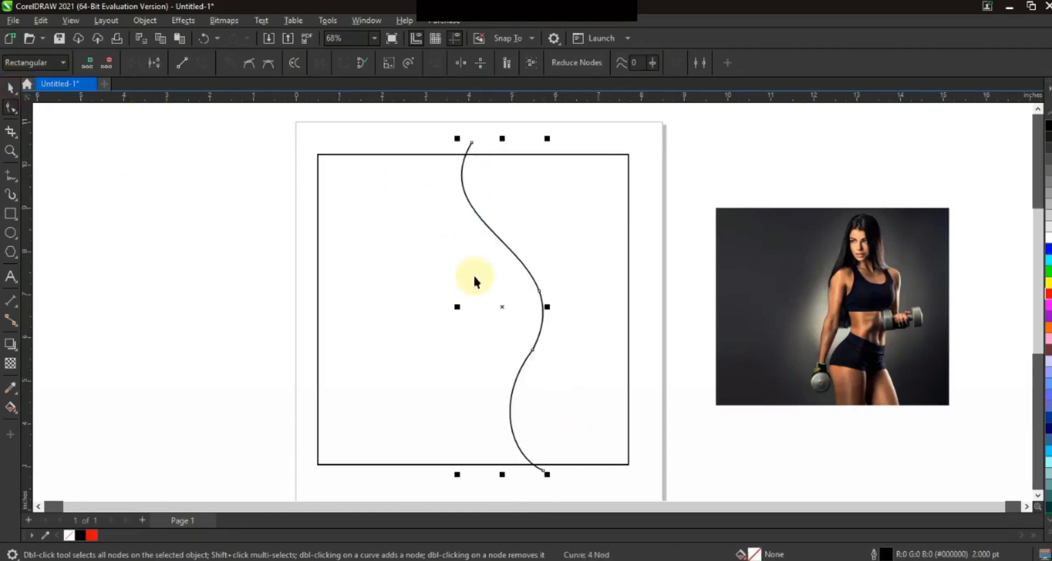
drag(541, 302, 520, 302)
click(521, 301)
drag(535, 136, 548, 143)
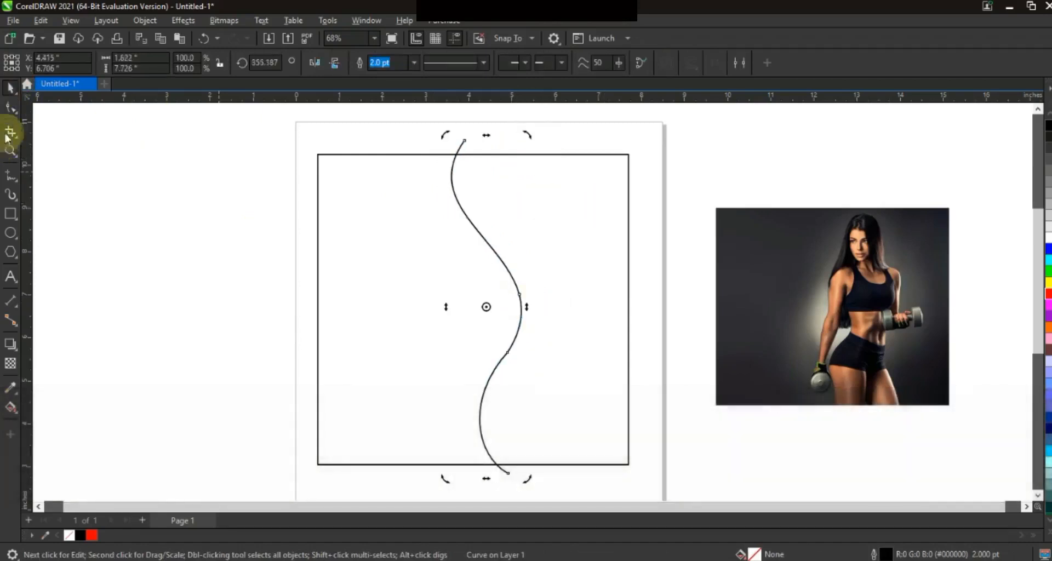
Refine the wavy line's lower bend by pulling the lower node's curve handle slightly downward
click(11, 108)
drag(463, 398, 462, 414)
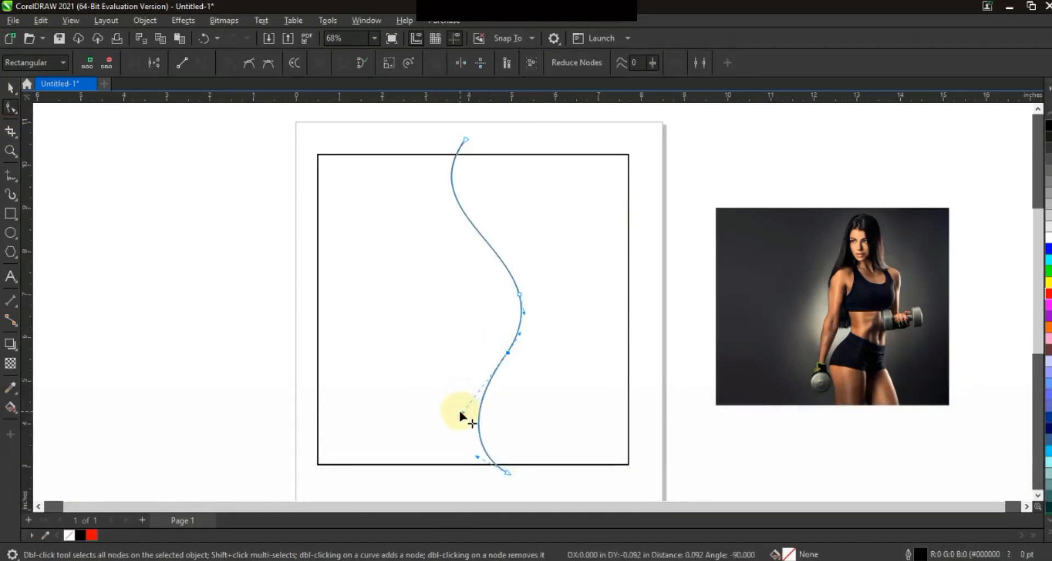
click(11, 87)
click(63, 159)
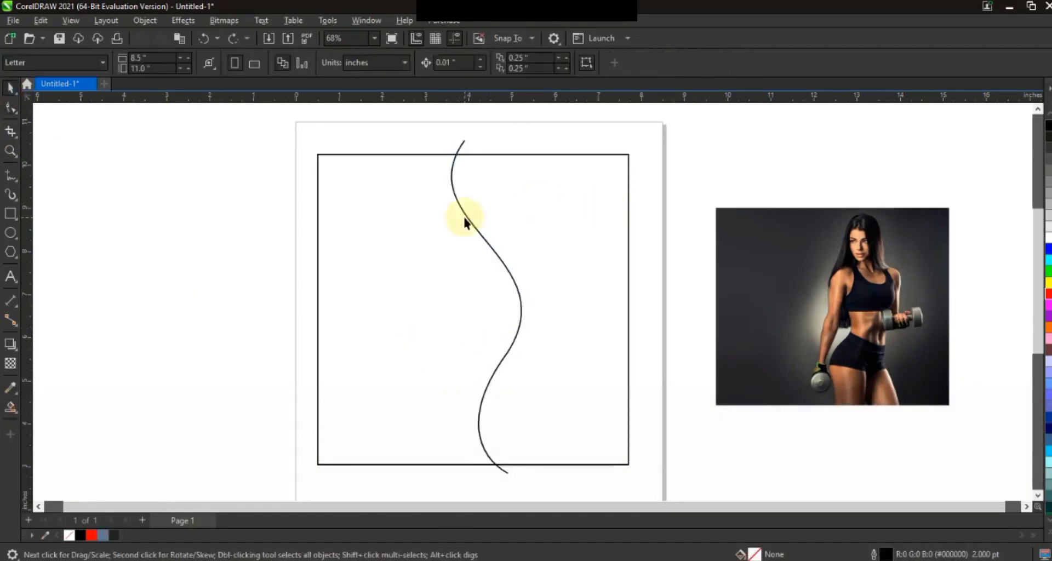
Duplicate the wavy line and slant the copy to the left so a strip tapering toward the bottom separates the two
click(473, 229)
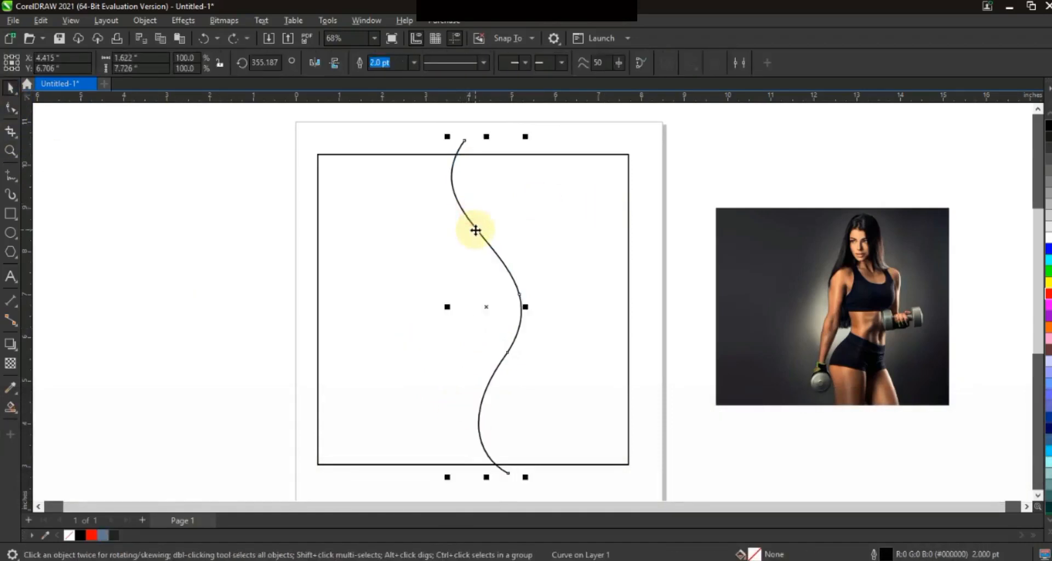
key(KP_Add)
click(473, 230)
drag(489, 134, 468, 136)
drag(478, 480, 470, 480)
drag(476, 135, 474, 135)
click(177, 208)
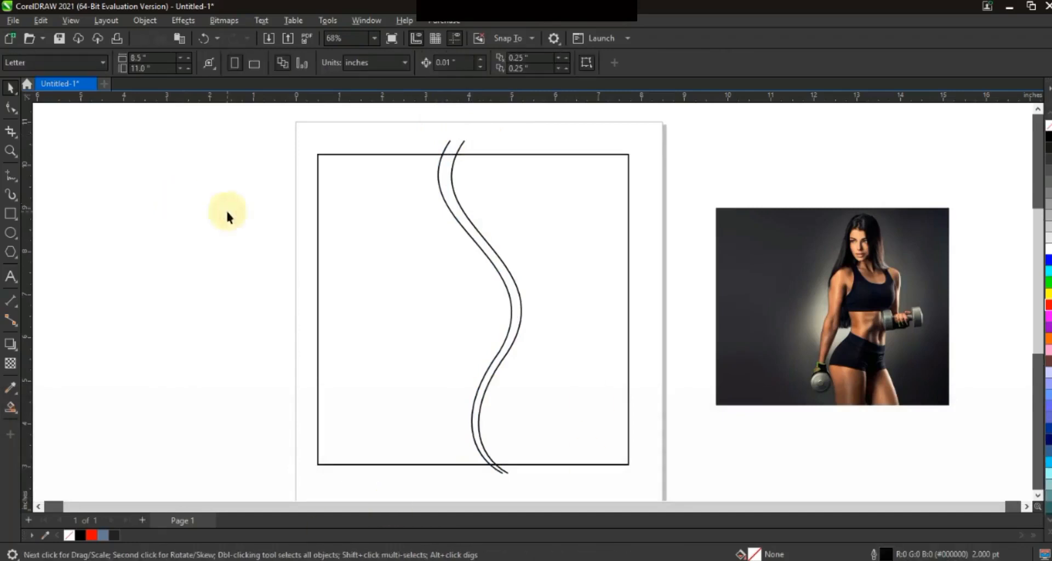
Draw a straight line about 3.79 inches long from the upper part of the wavy lines to just past the square's left edge
click(14, 178)
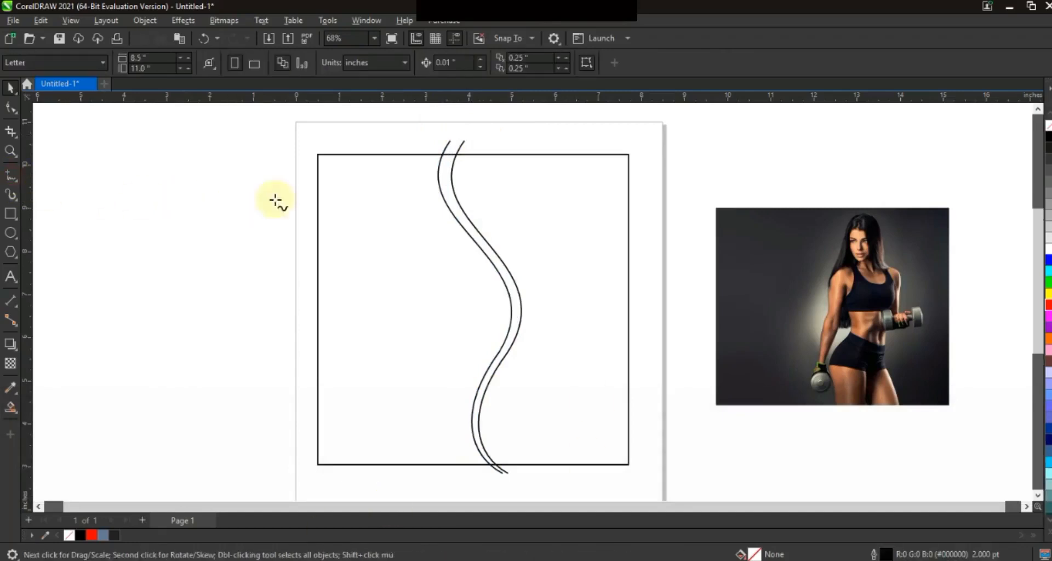
click(465, 201)
click(314, 240)
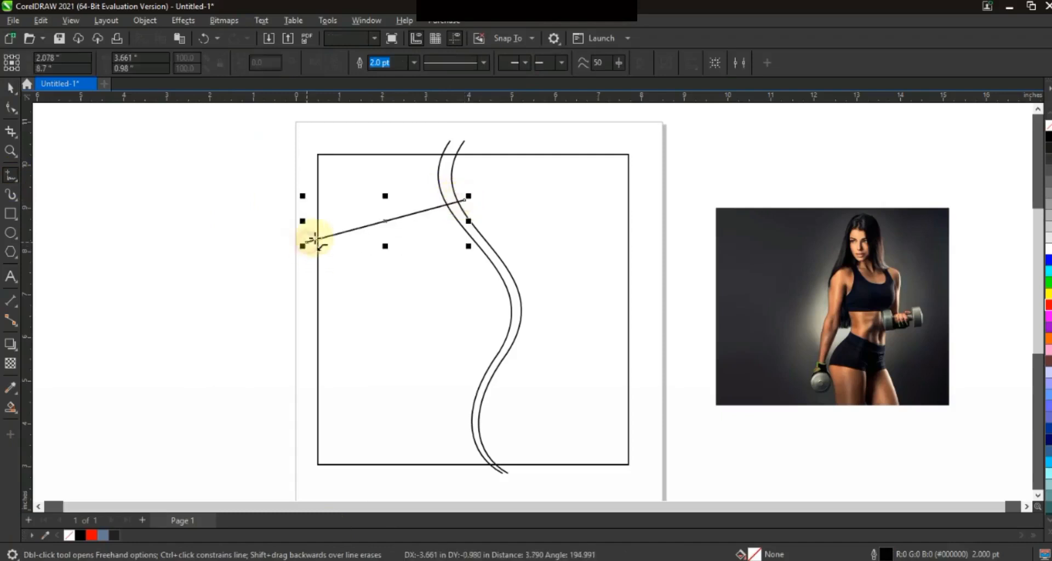
Convert the straight line to a curve and shape it into a gentle wave, raising its left end node
click(11, 107)
drag(136, 146, 458, 242)
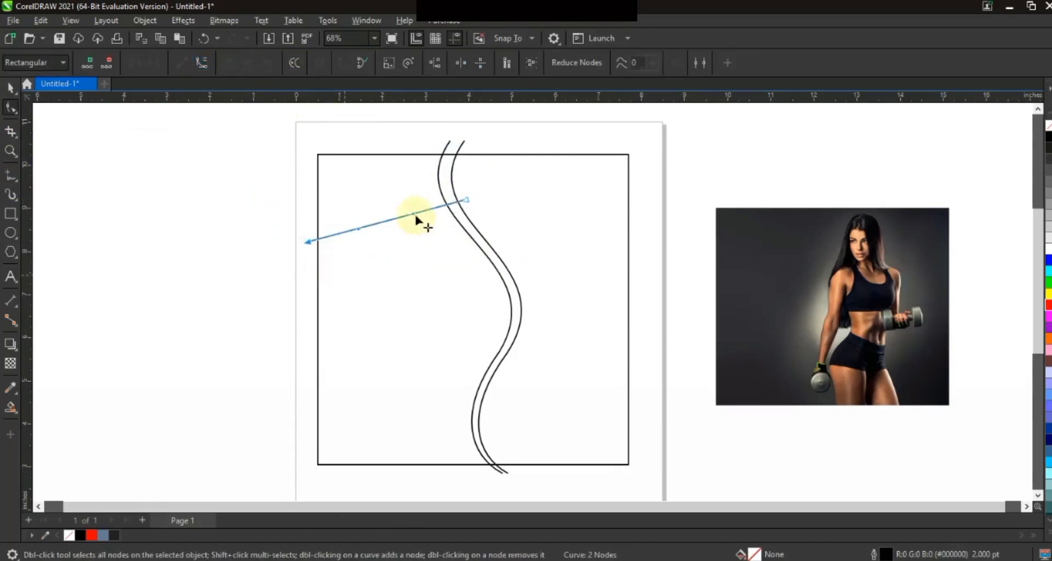
drag(415, 216, 370, 227)
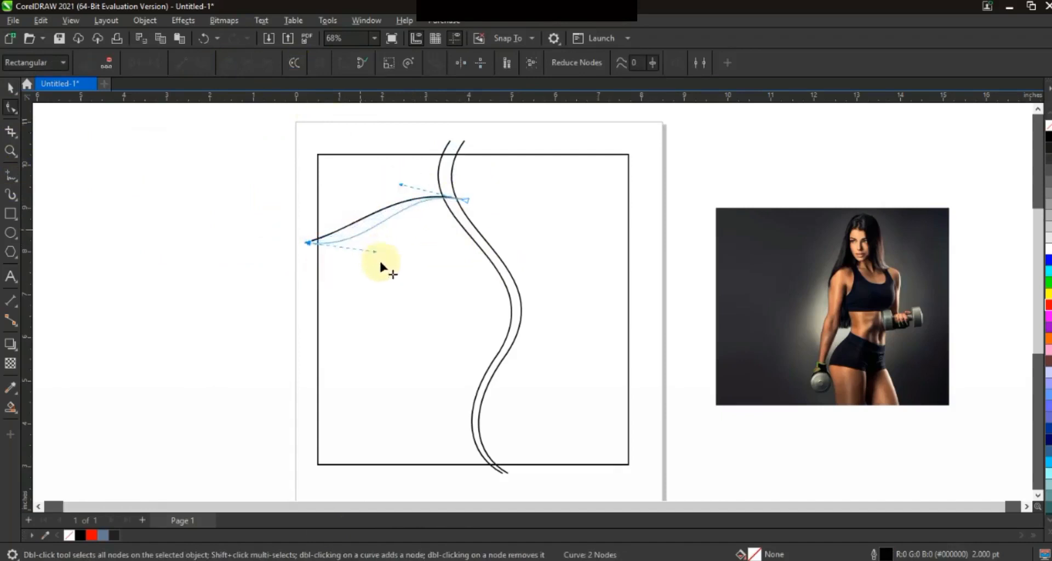
drag(307, 244, 308, 224)
drag(381, 250, 384, 269)
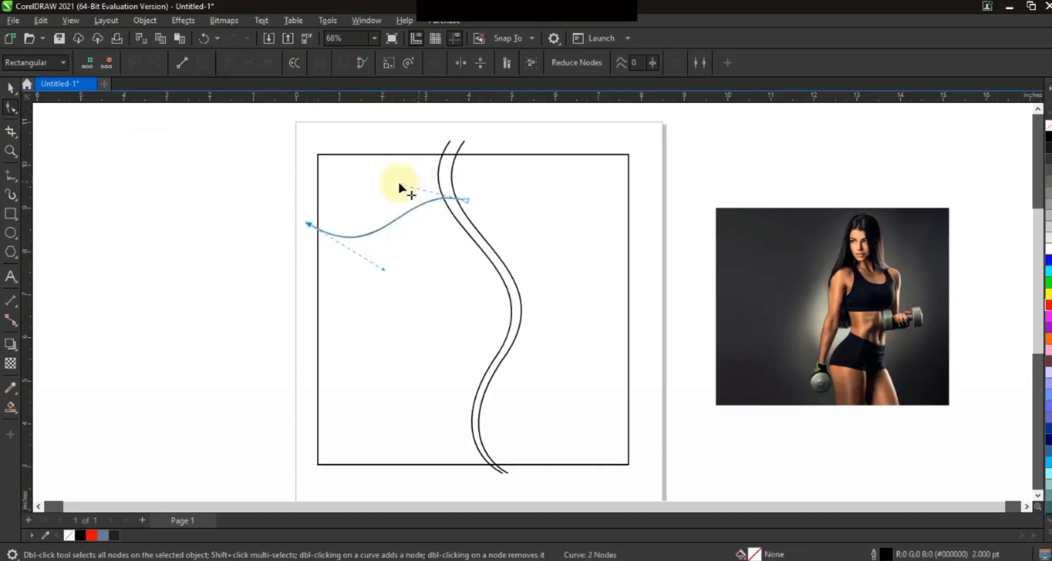
drag(404, 187, 394, 180)
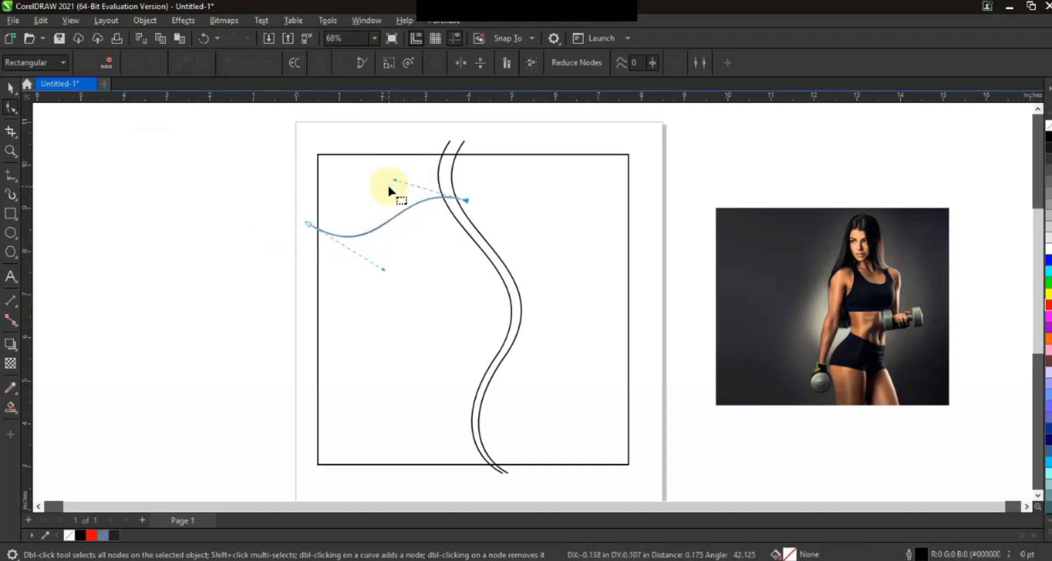
click(10, 86)
click(179, 237)
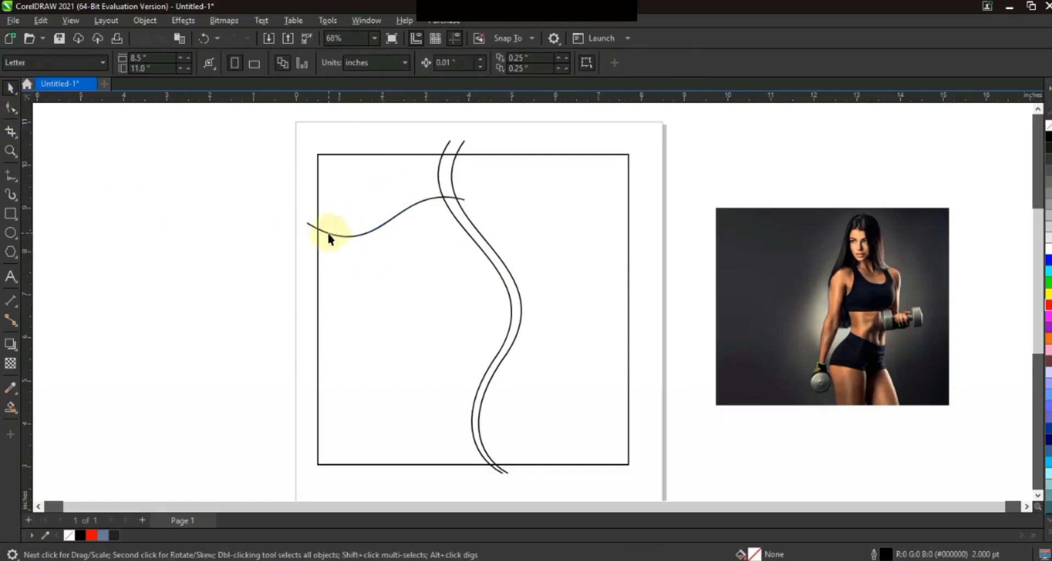
Duplicate the horizontal wave and rotate the copy to about 5.45 degrees so its left end sits below the original
click(332, 237)
click(310, 226)
drag(301, 220, 301, 229)
click(190, 235)
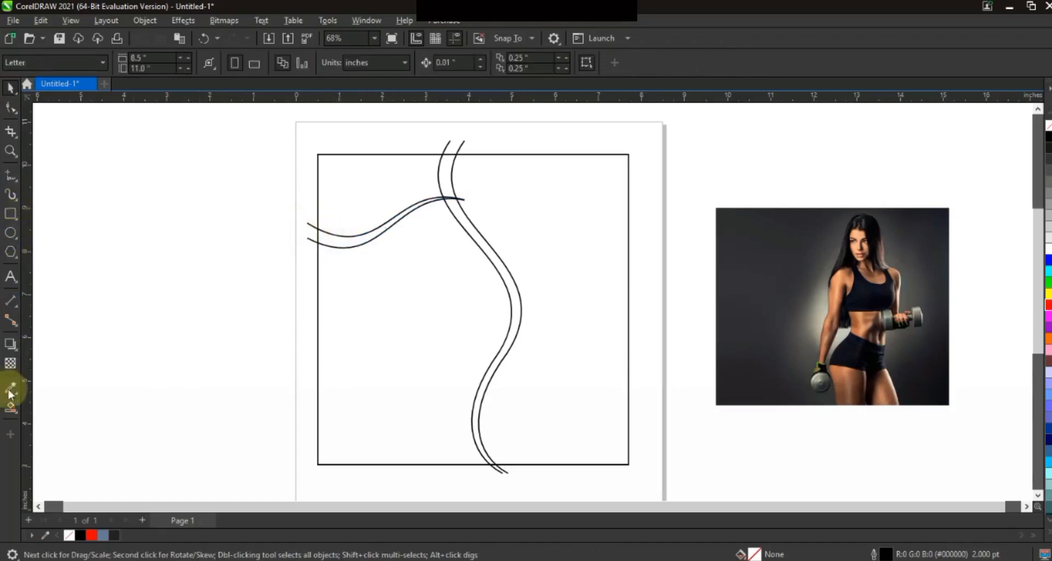
Smart-fill the square's upper-left area and the strip between the two horizontal waves with blue-gray and a 0.5 pt outline
click(17, 415)
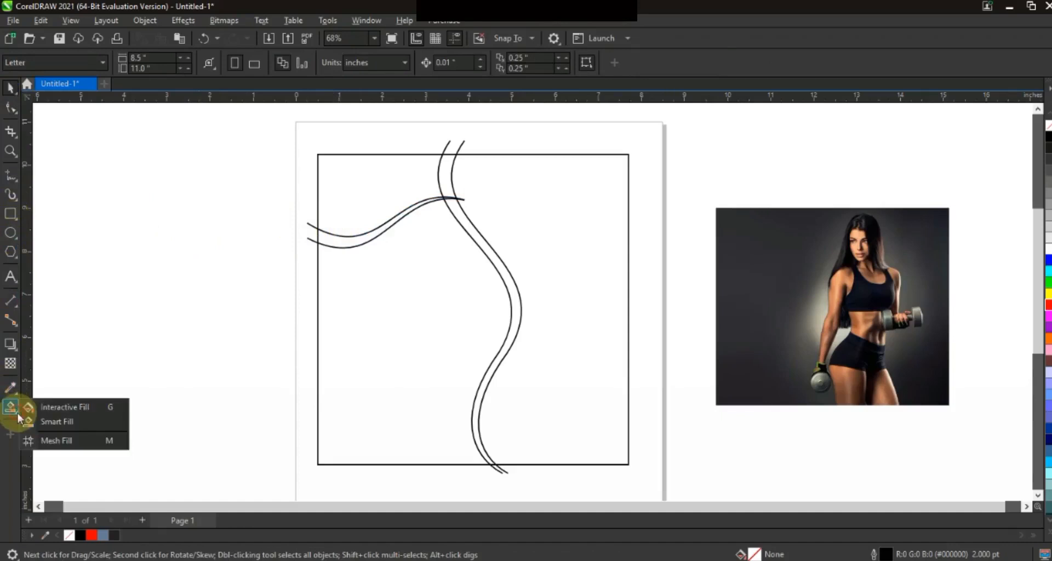
click(50, 421)
click(345, 216)
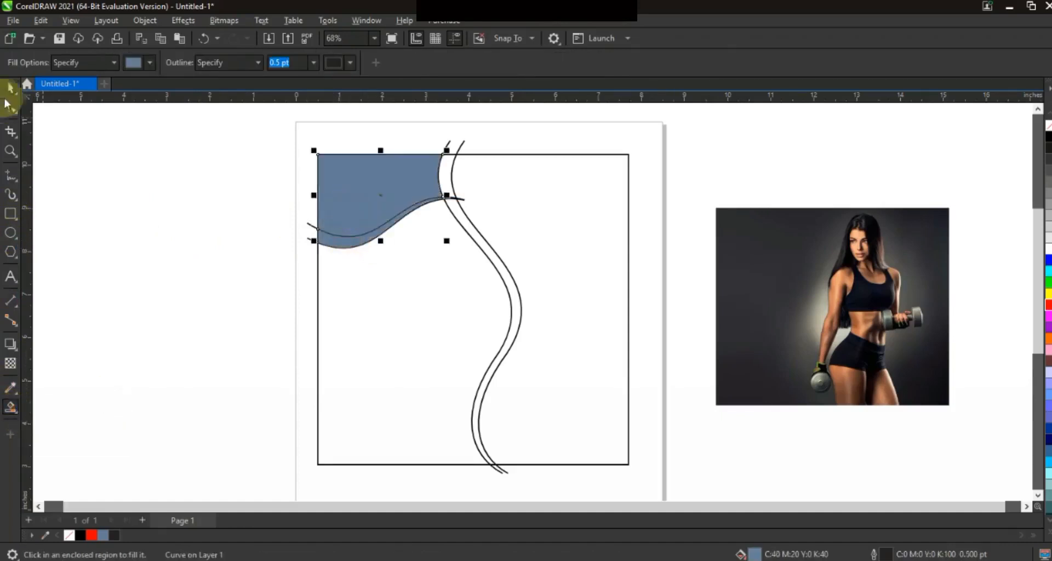
Delete the two original horizontal wave lines, keeping the filled shapes
key(space)
click(305, 235)
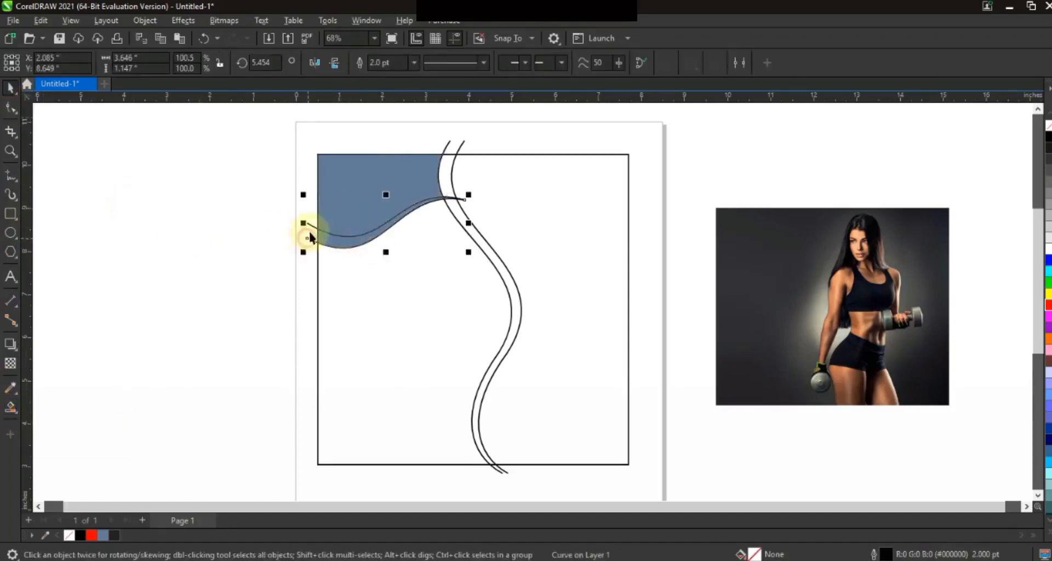
key(Delete)
click(304, 227)
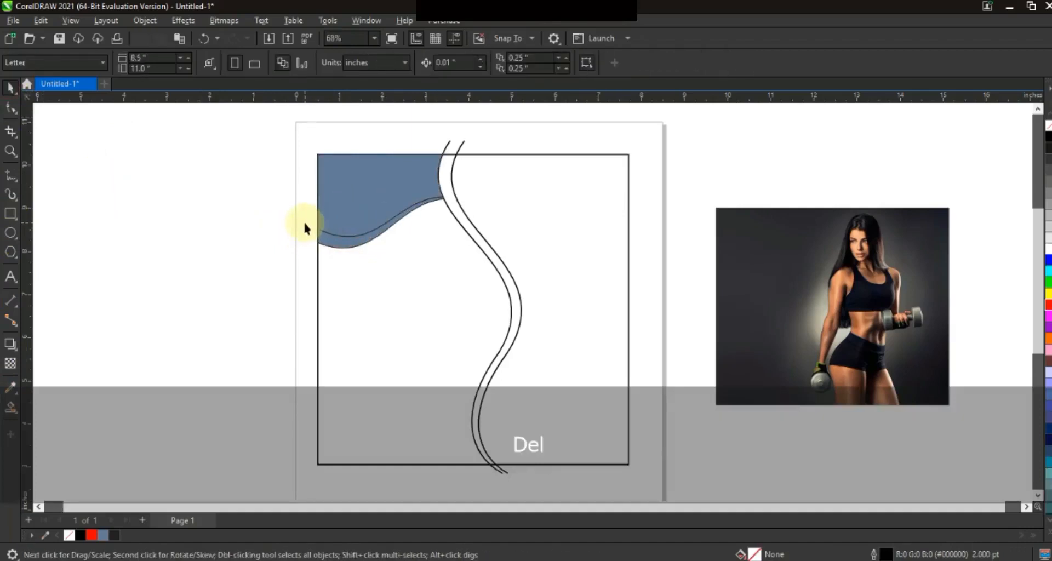
Smart-fill the strip between the two vertical wavy lines and the square's area to their right with blue-gray
click(10, 407)
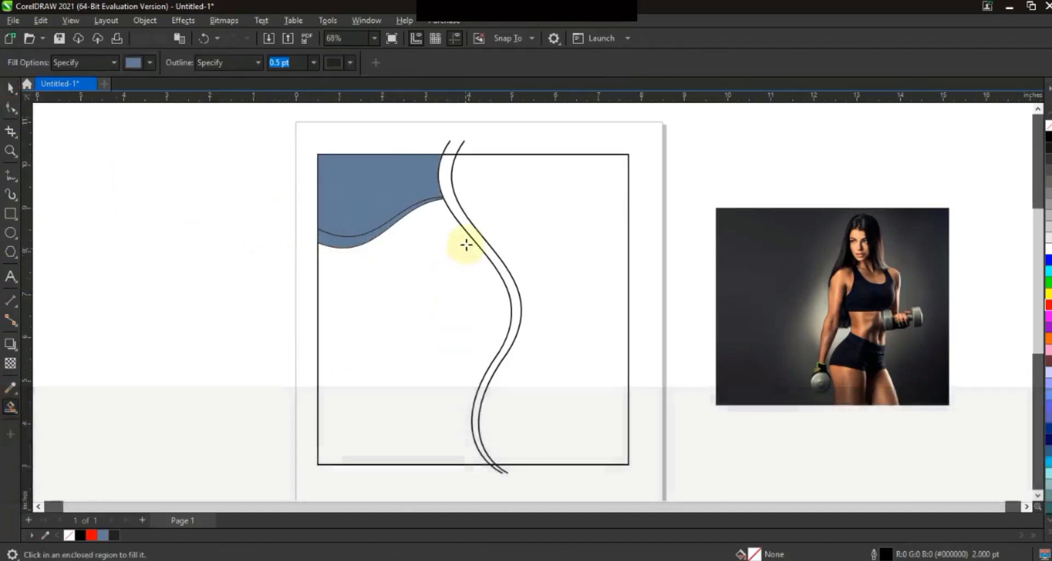
click(470, 234)
click(501, 220)
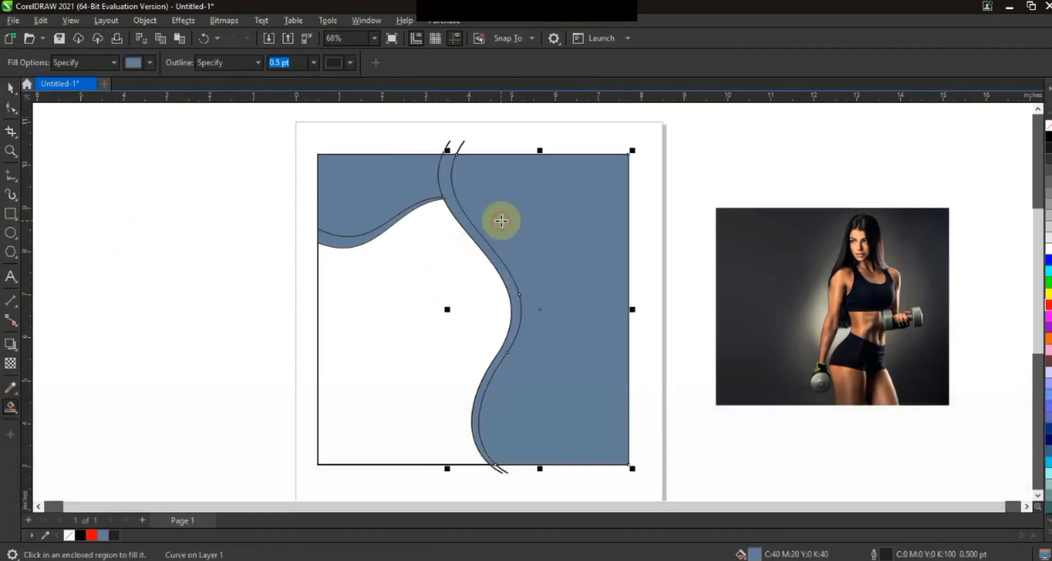
Delete the two original vertical wavy lines that extend past the square
click(10, 87)
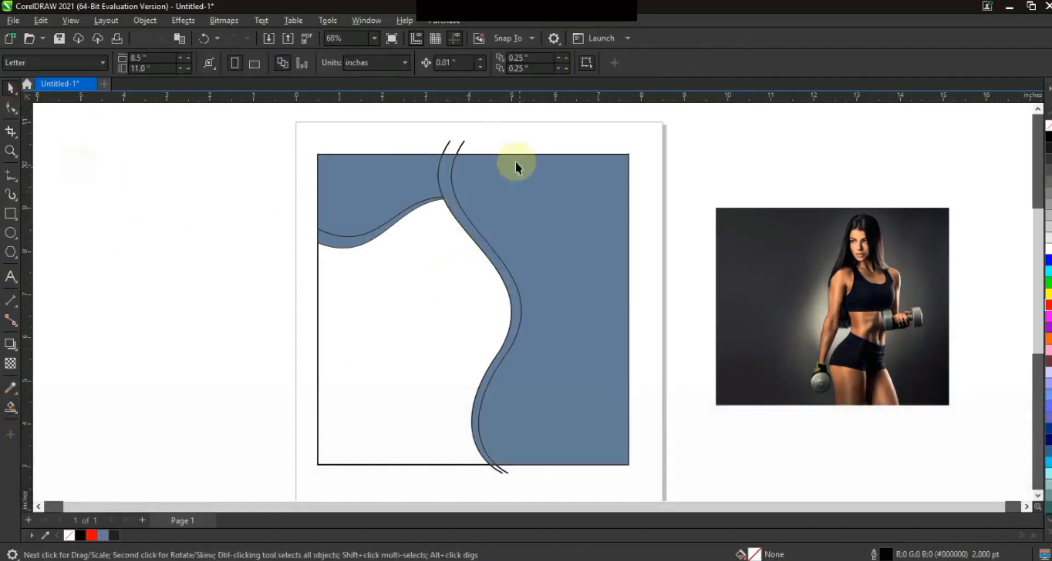
click(463, 143)
key(Delete)
click(450, 142)
key(Delete)
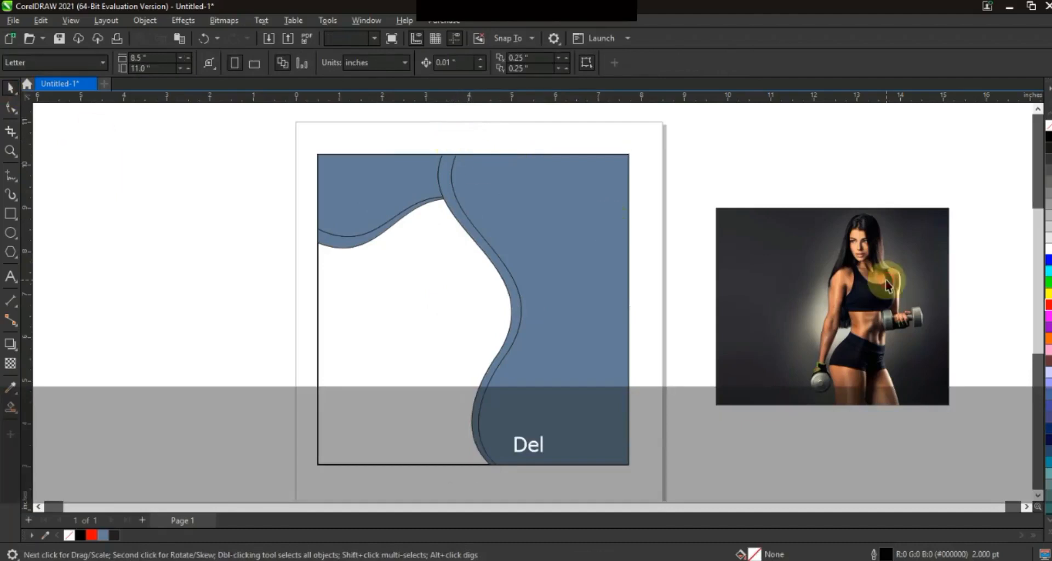
PowerClip the photo of the woman with dumbbells inside the blue-gray area beside the vertical wavy strip
click(887, 283)
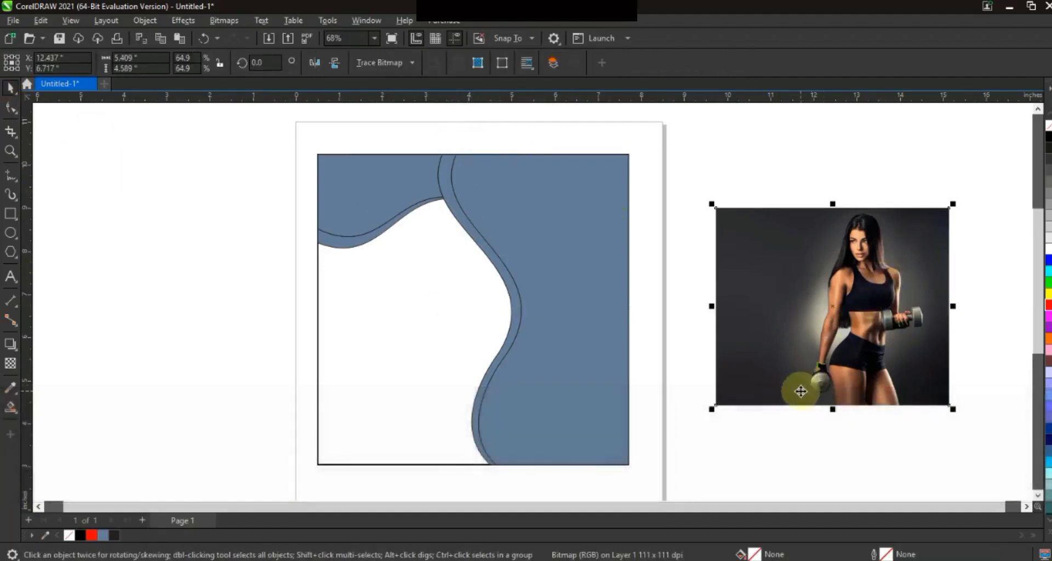
right_click(800, 390)
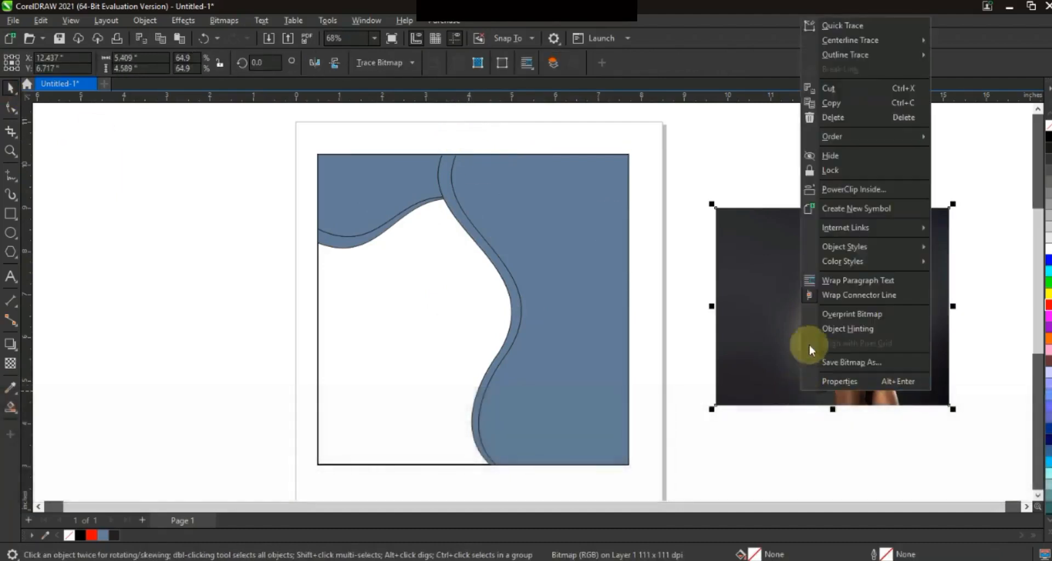
click(841, 190)
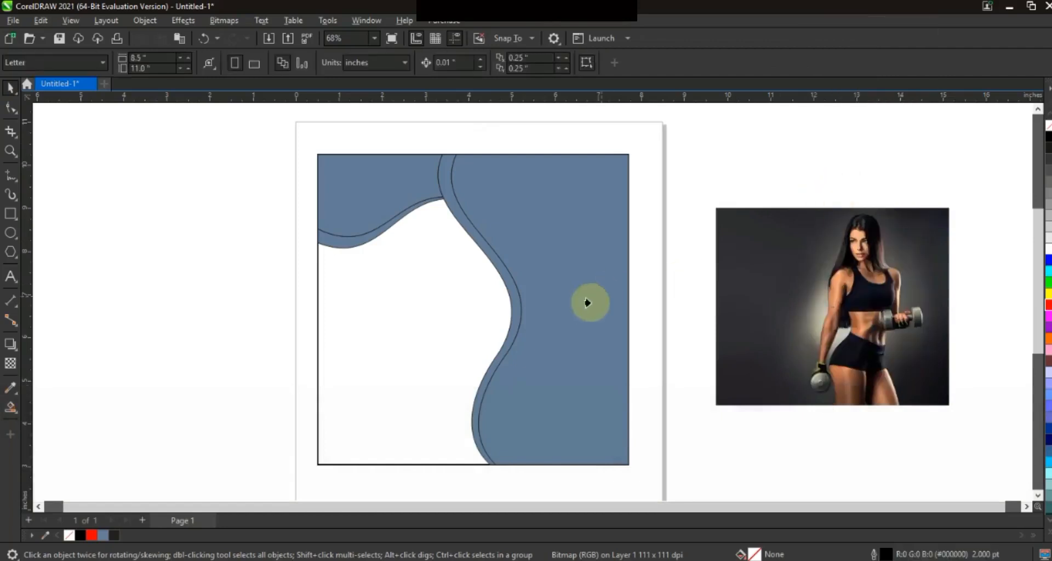
click(582, 305)
Edit the PowerClip contents, enlarging the photo to about 8.58 by 7.28 in to cover the frame, and remove the frame's outline
right_click(585, 305)
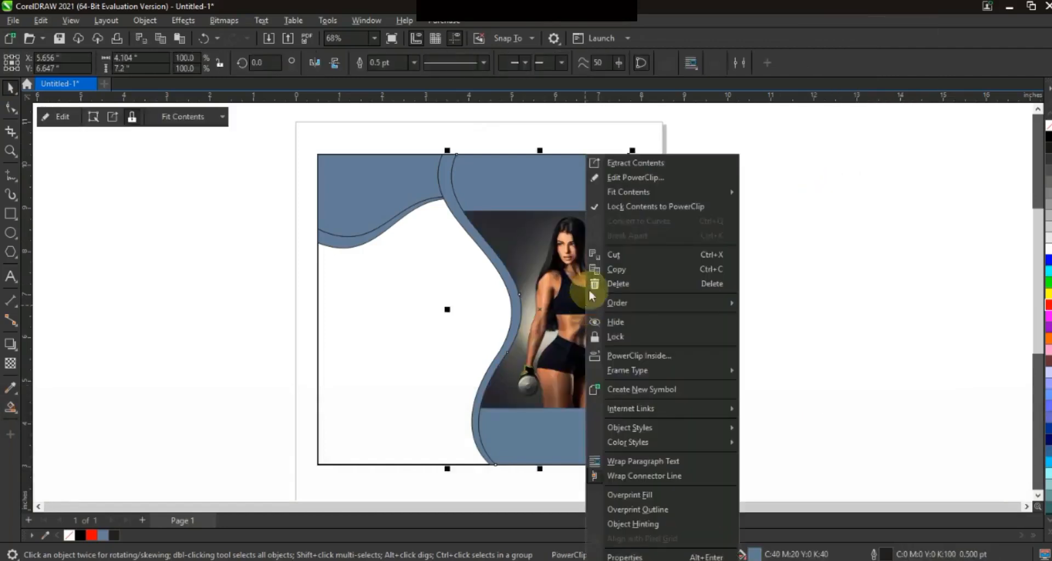
click(609, 175)
click(589, 241)
mouse_move(657, 211)
mouse_down()
mouse_move(728, 135)
mouse_move(661, 211)
mouse_up()
right_click(661, 211)
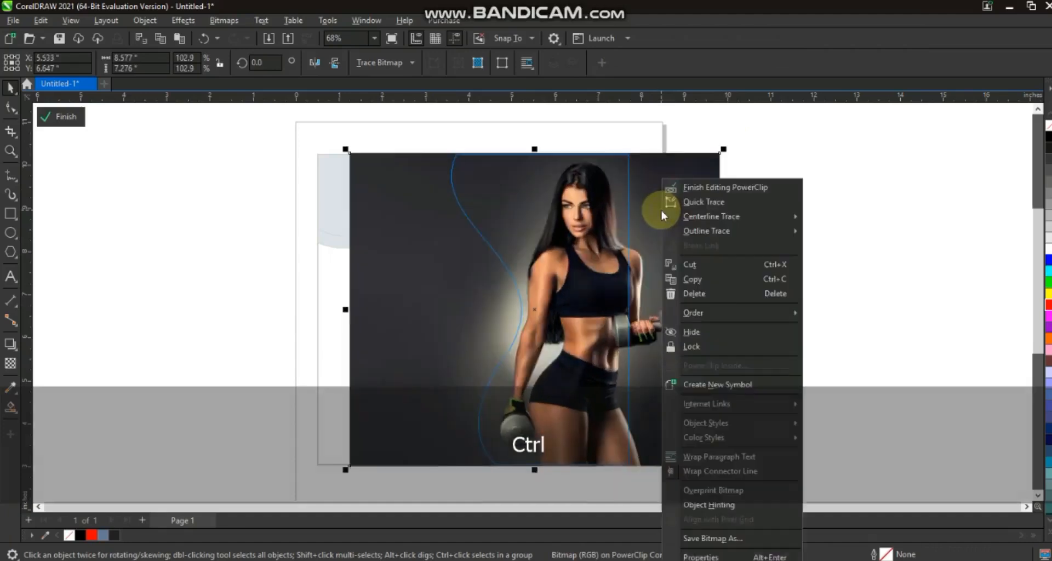
click(687, 190)
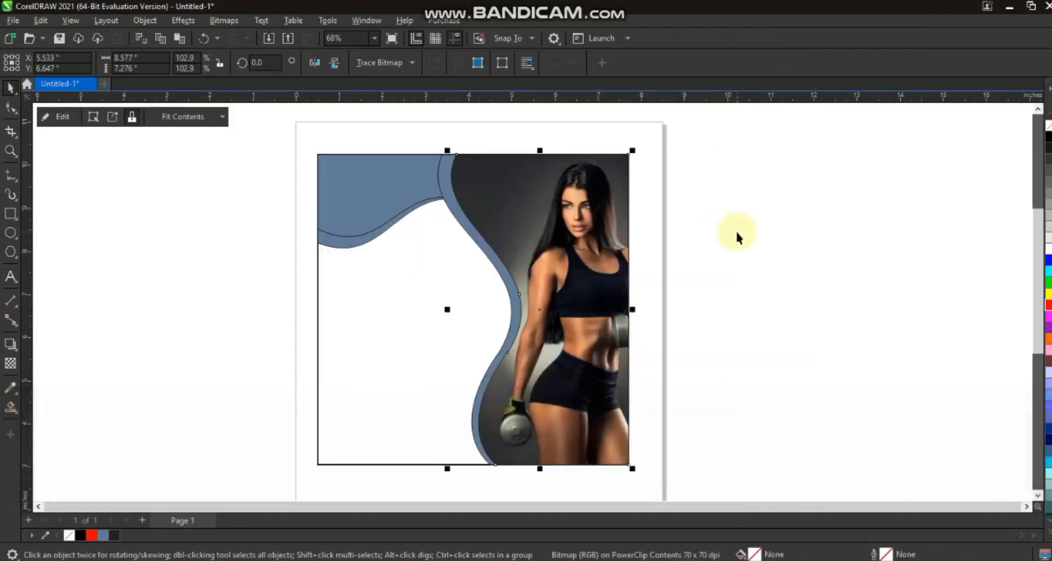
click(801, 258)
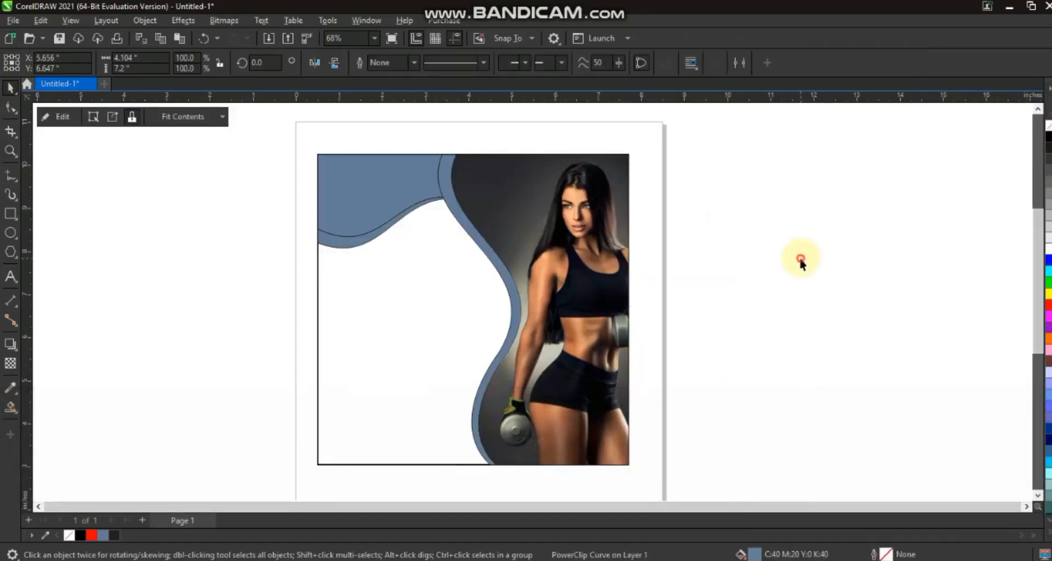
Fill the vertical and horizontal wavy strips with light gray (RGB 204, 204, 204)
click(474, 244)
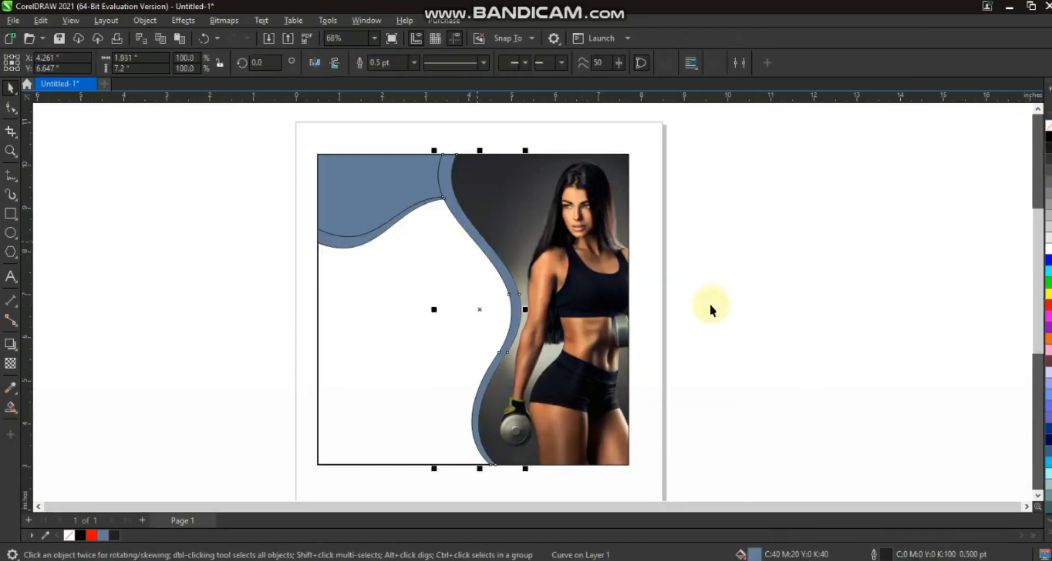
click(1048, 234)
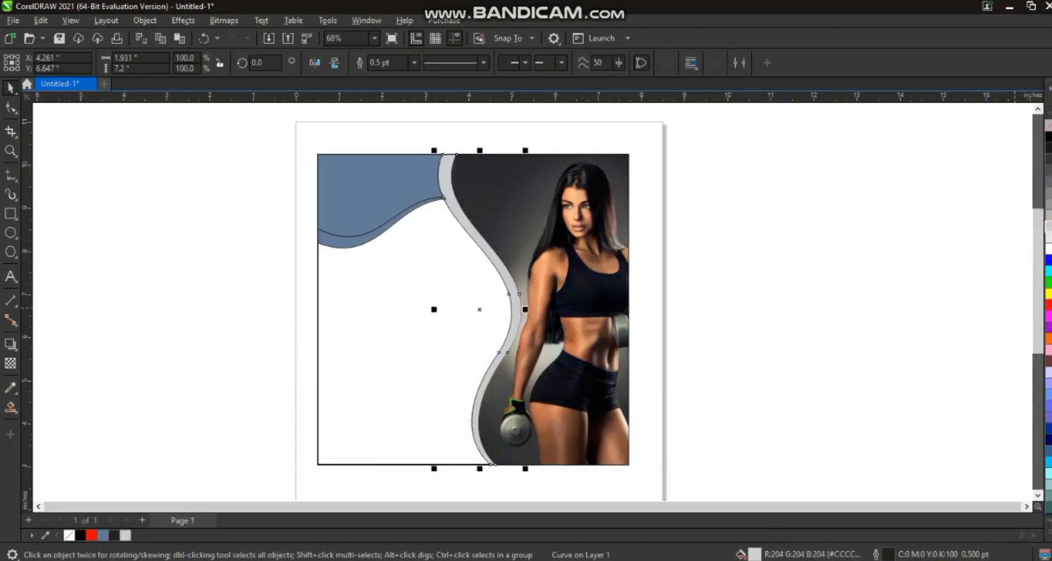
click(359, 240)
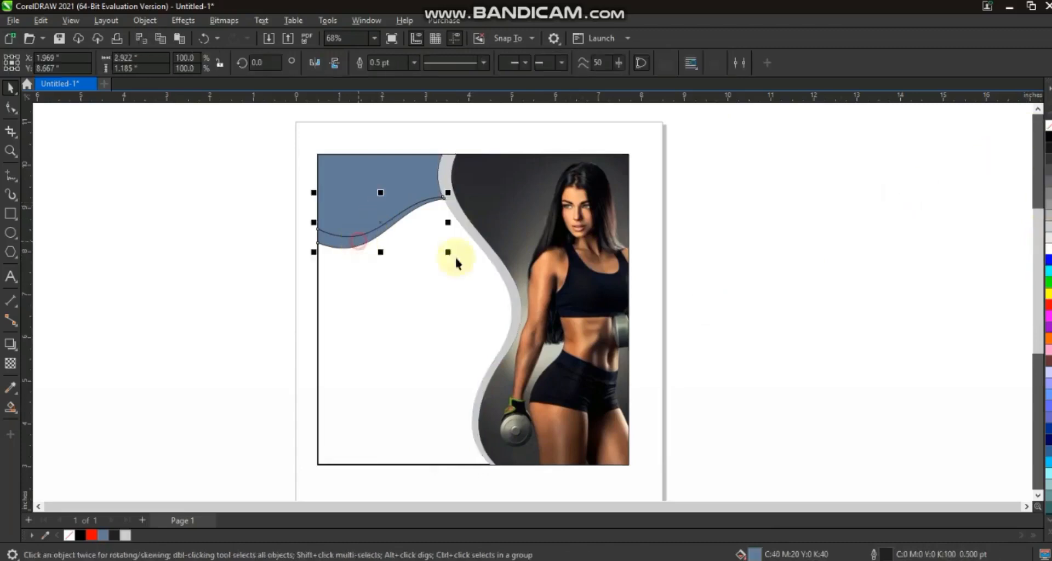
click(1048, 234)
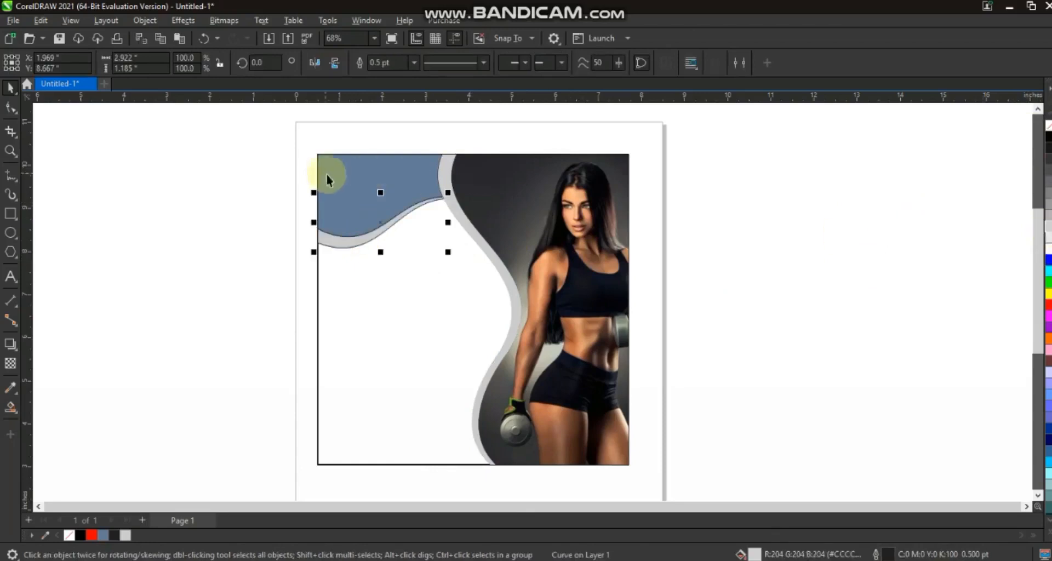
Fill the square's upper-left curved area with orange (#FF6600)
click(350, 182)
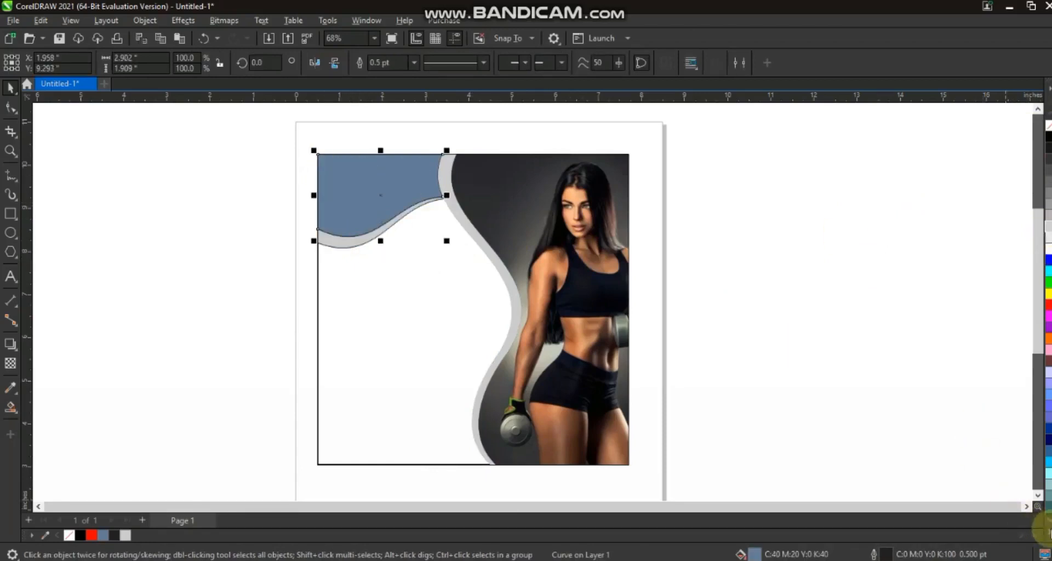
click(1048, 532)
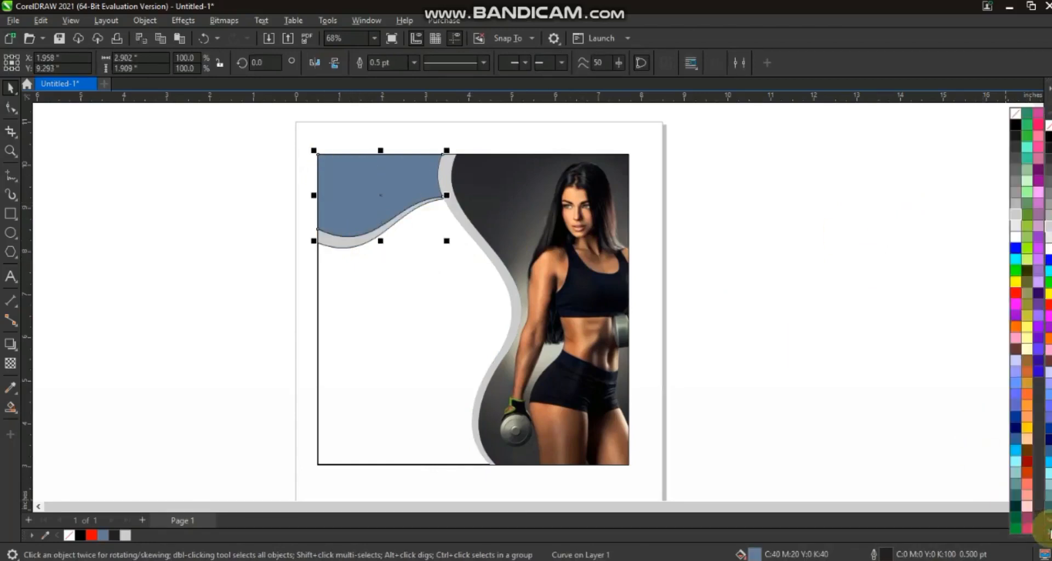
click(1017, 329)
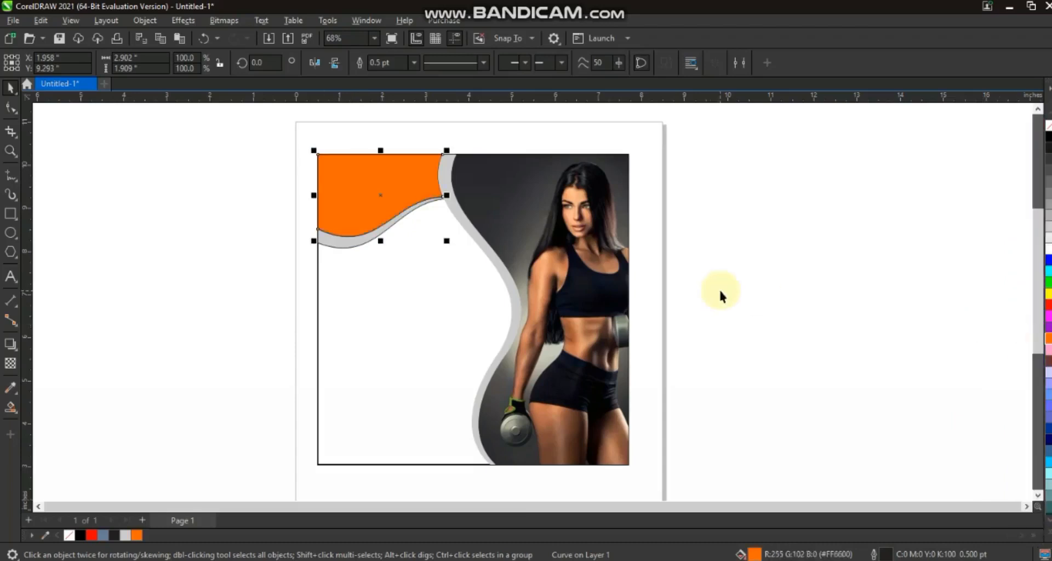
click(720, 292)
Remove the outlines from the orange area and the gray strip beneath it
click(345, 208)
shift+click(336, 242)
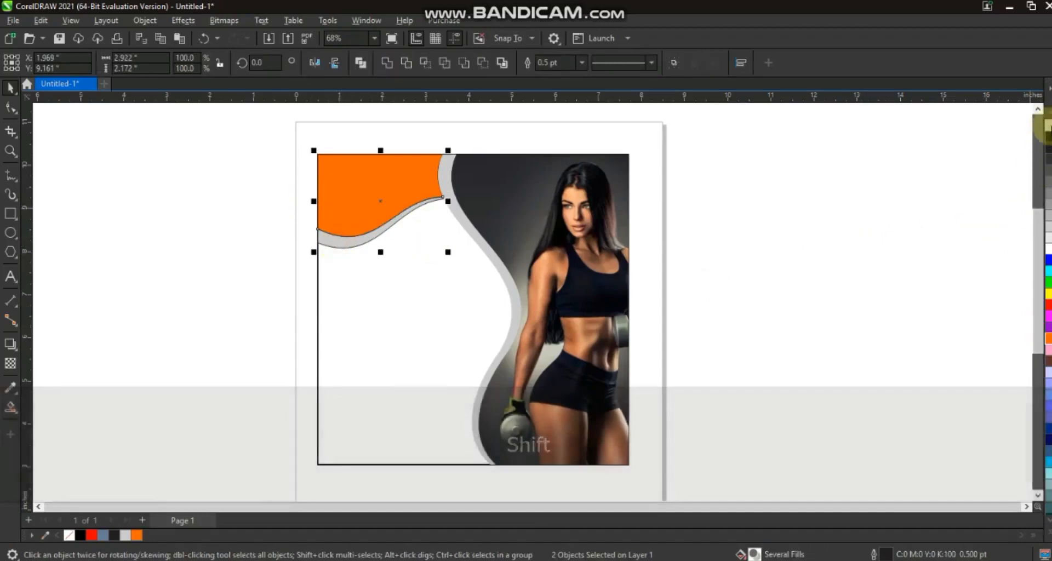
click(808, 282)
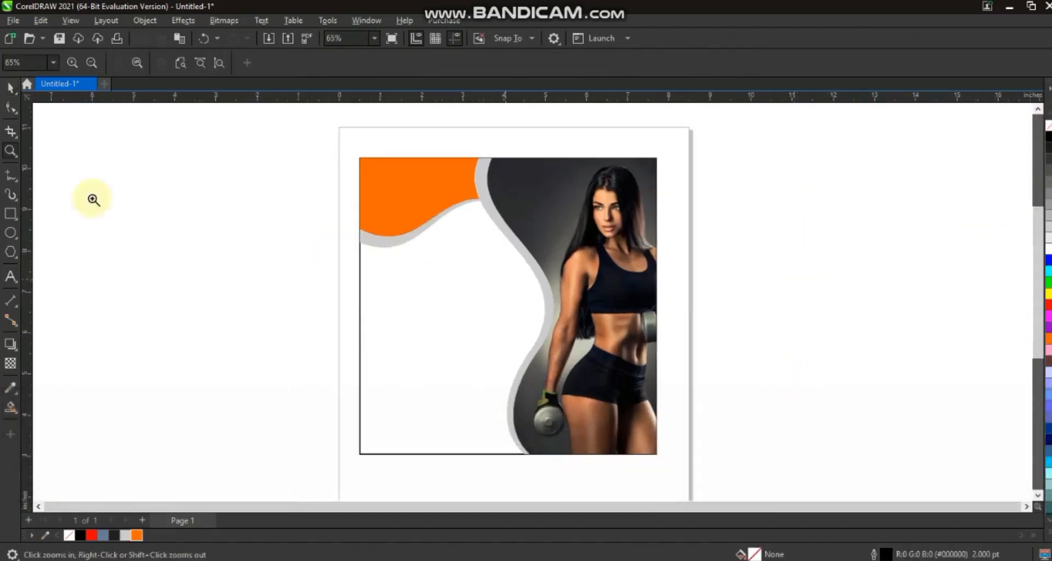
Draw a diagonal line about 2.3 in wide and 3.4 in tall from the orange area to the vertical gray strip's bulge and convert it to a curve
click(9, 175)
click(443, 201)
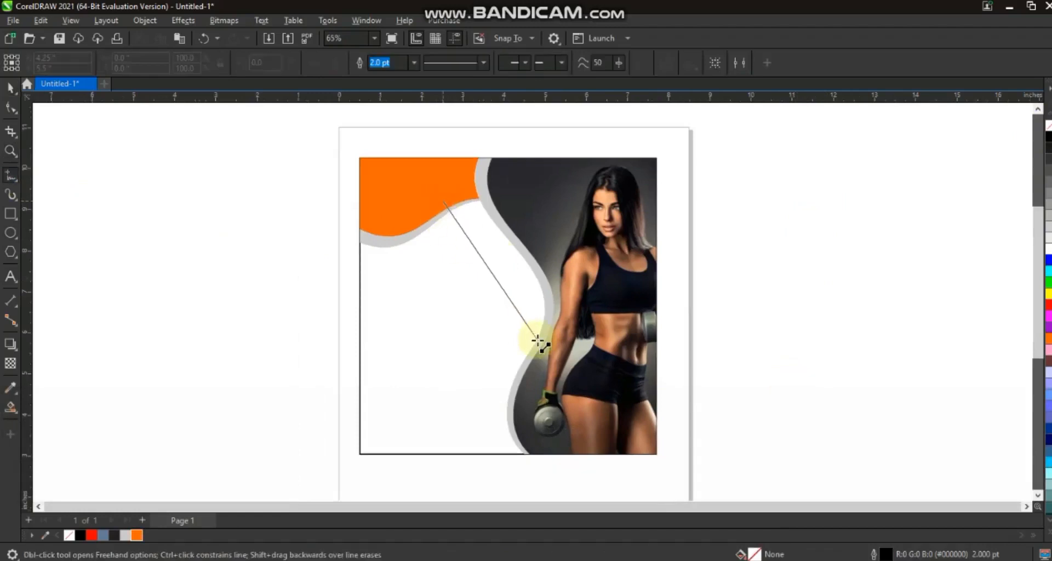
click(536, 340)
click(10, 108)
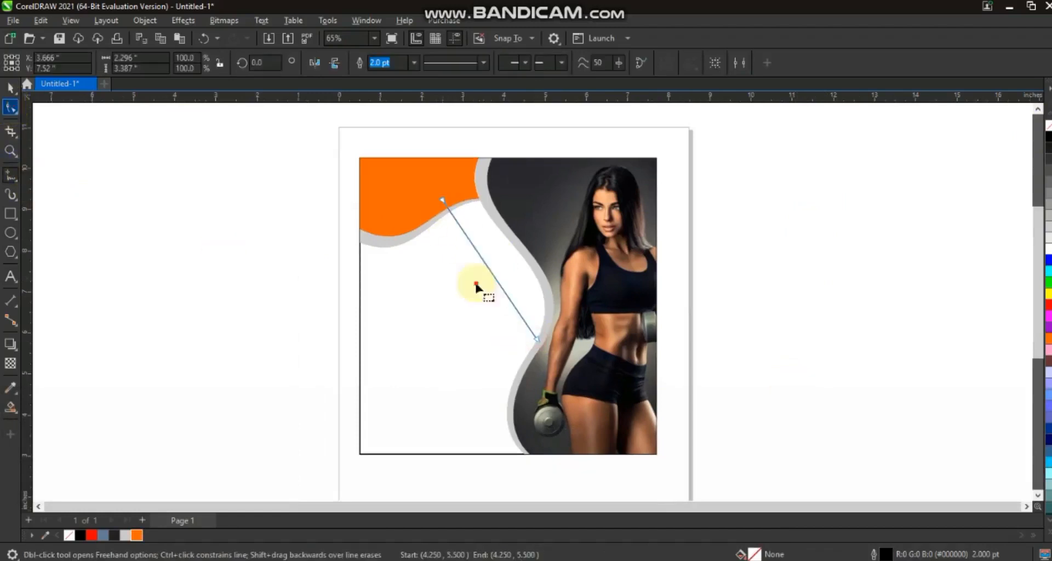
click(200, 62)
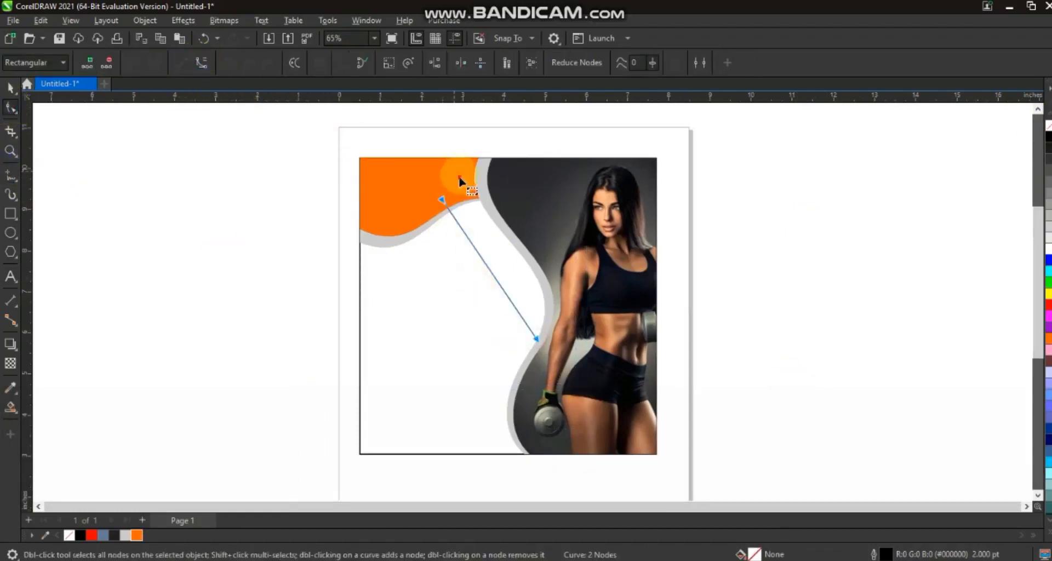
Bend the diagonal line into an S-curve along the gray strip and move its upper end further into the orange area
drag(507, 294, 548, 264)
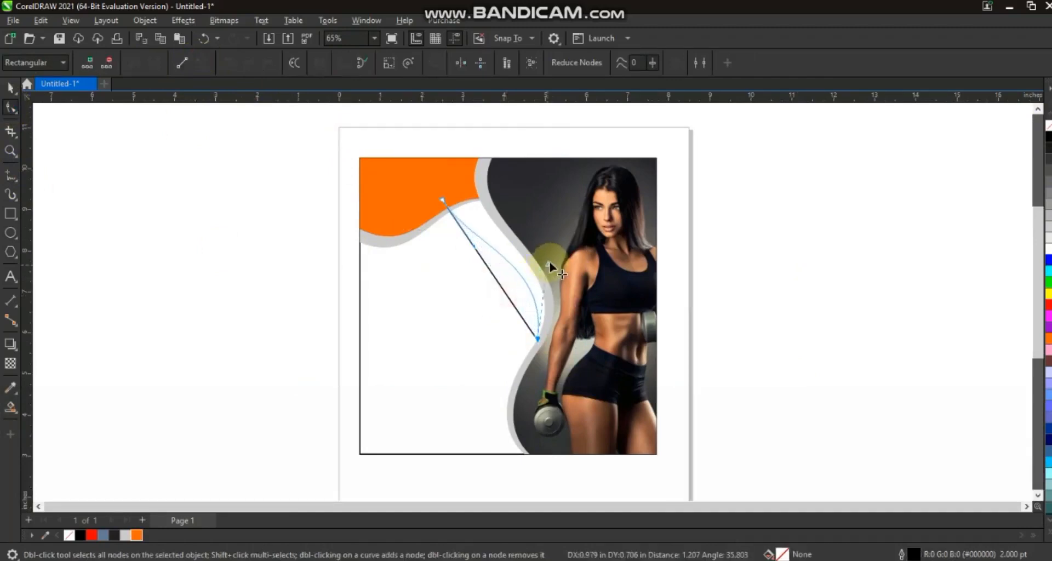
drag(473, 246, 443, 257)
drag(437, 205, 455, 184)
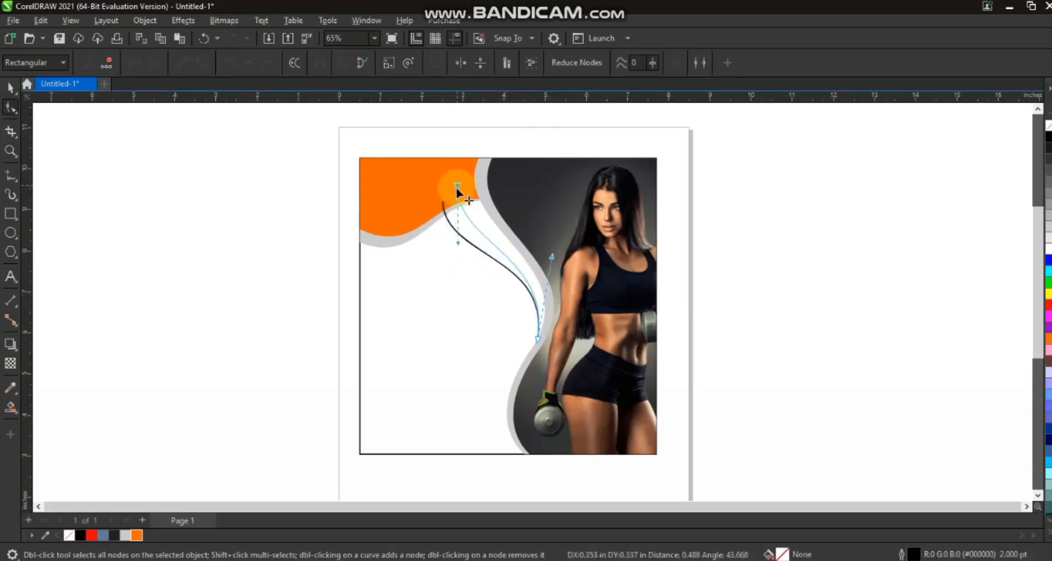
drag(447, 250, 448, 248)
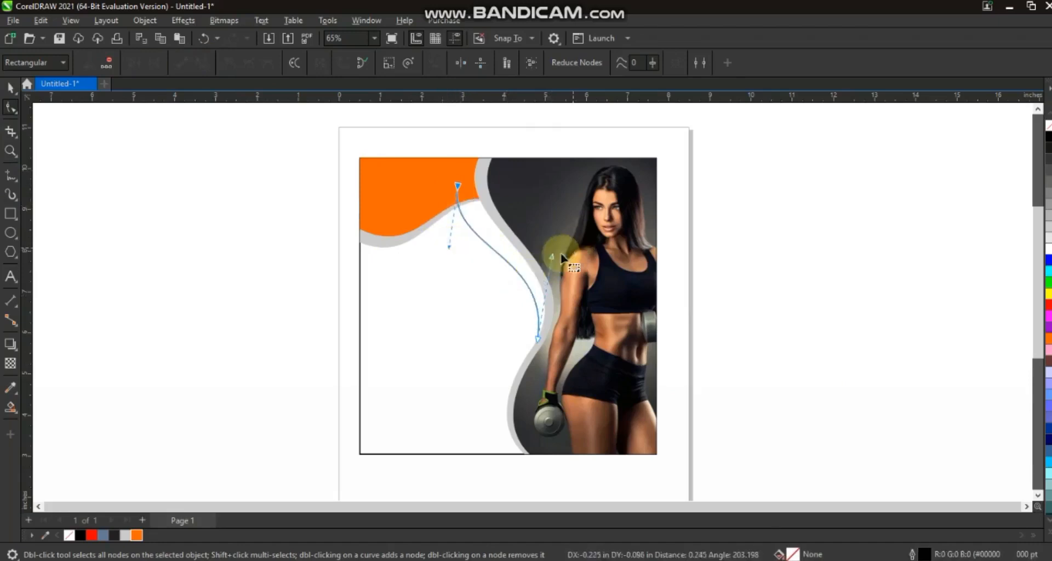
drag(552, 257, 555, 255)
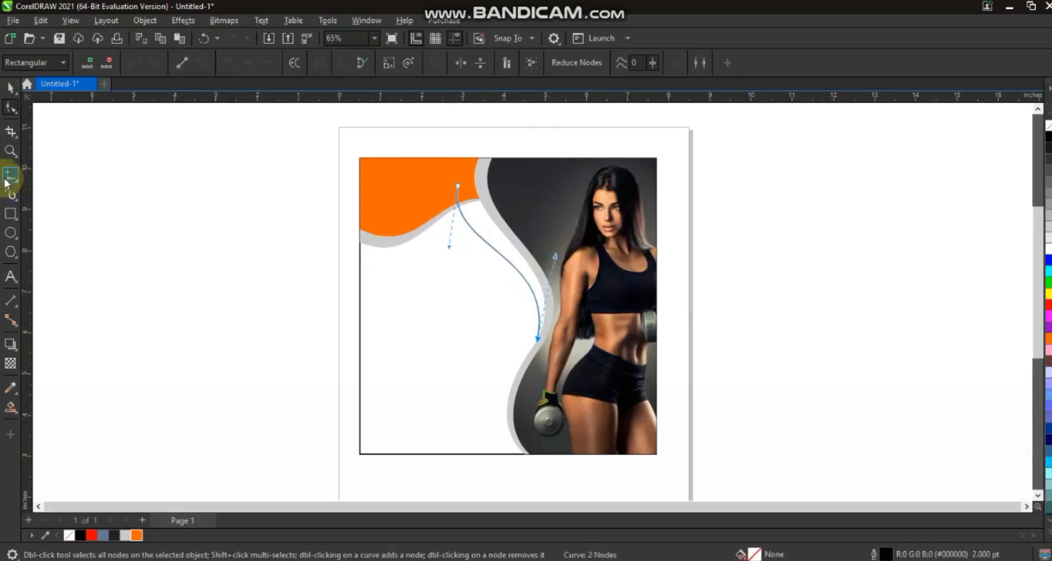
Extend the S-curve with a straight segment running past the square's bottom edge and convert that segment to a curve
click(8, 176)
click(537, 339)
click(461, 466)
click(10, 106)
click(457, 383)
drag(416, 298, 558, 473)
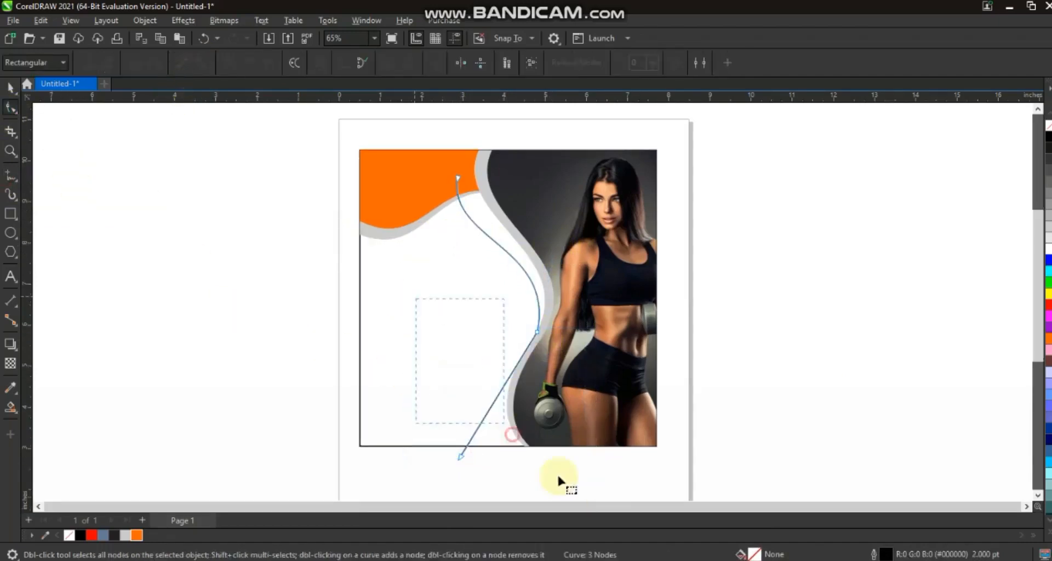
click(200, 62)
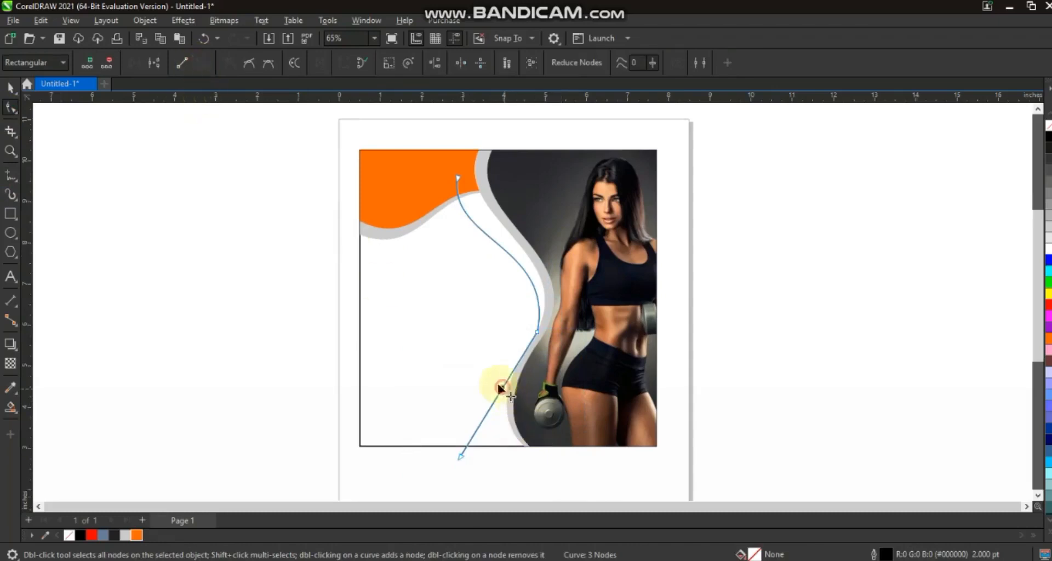
Bend the lower segment outward beside the gray strip and shift its end point toward the strip below the square
drag(500, 388, 489, 379)
drag(537, 331, 535, 329)
click(467, 459)
drag(466, 459, 486, 458)
drag(492, 402, 470, 405)
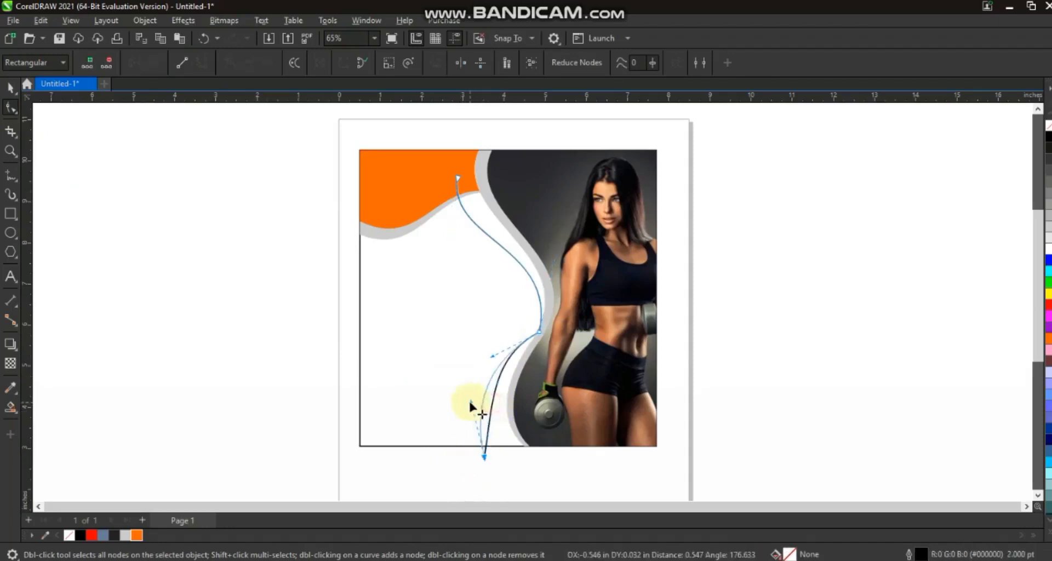
drag(483, 456, 500, 457)
drag(484, 400, 469, 407)
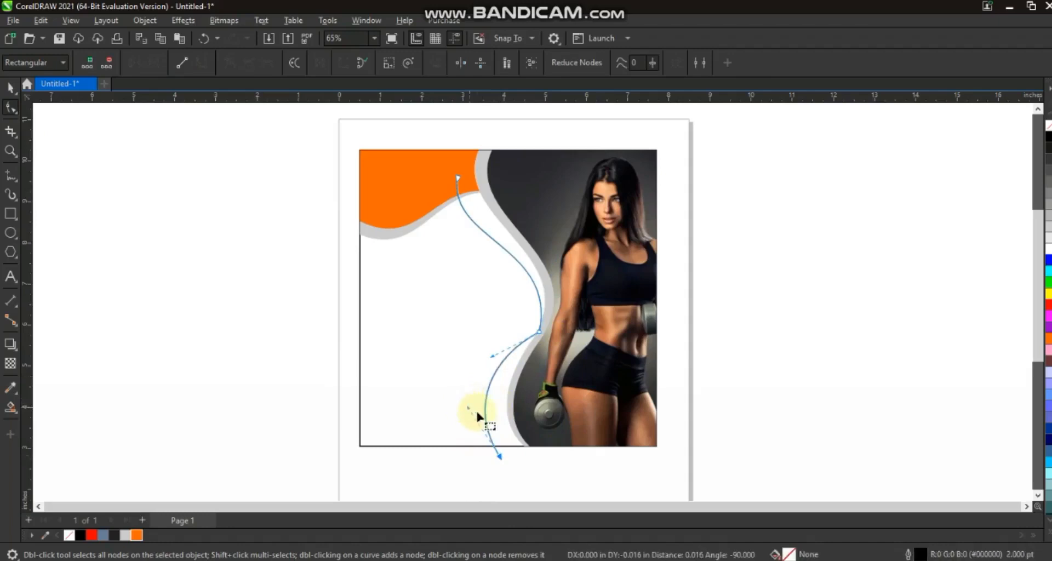
Smart-fill the two areas between the new curve and the vertical gray strip with blue-gray and a 0.5 pt outline
click(10, 408)
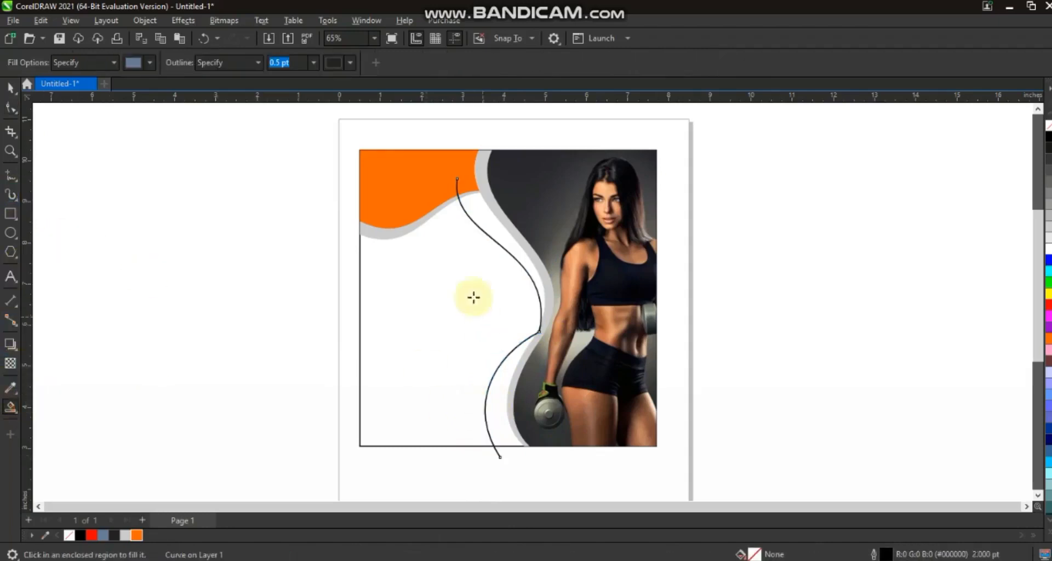
click(490, 225)
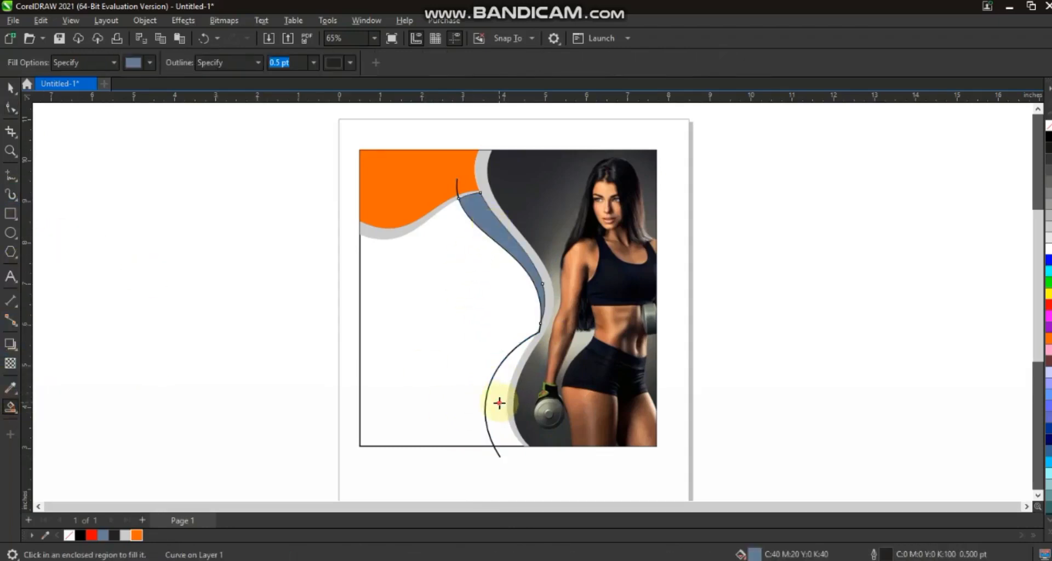
click(499, 403)
Fill the lower of the two new curved shapes with black and the upper one with orange
click(10, 88)
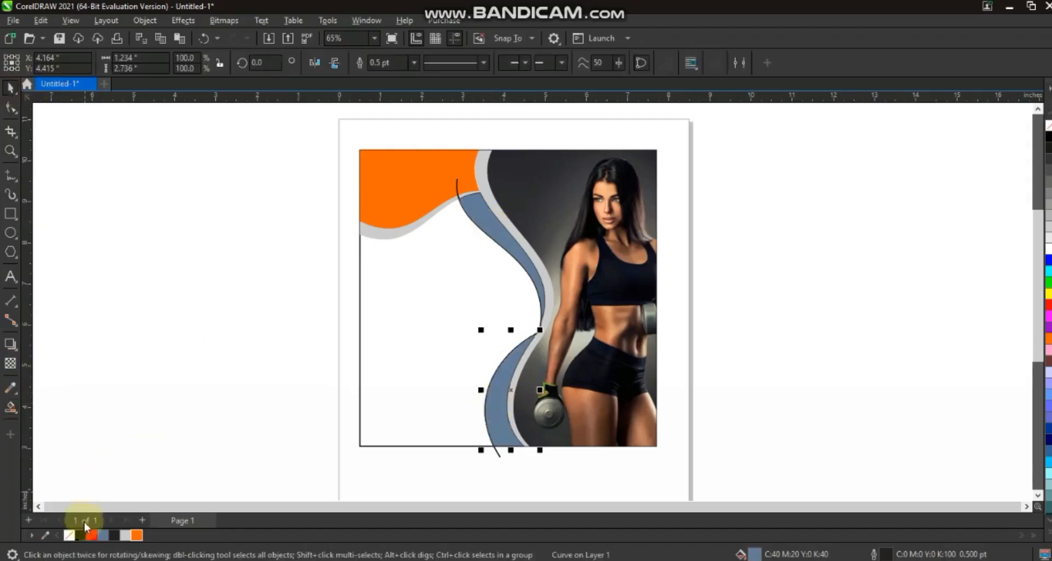
click(81, 535)
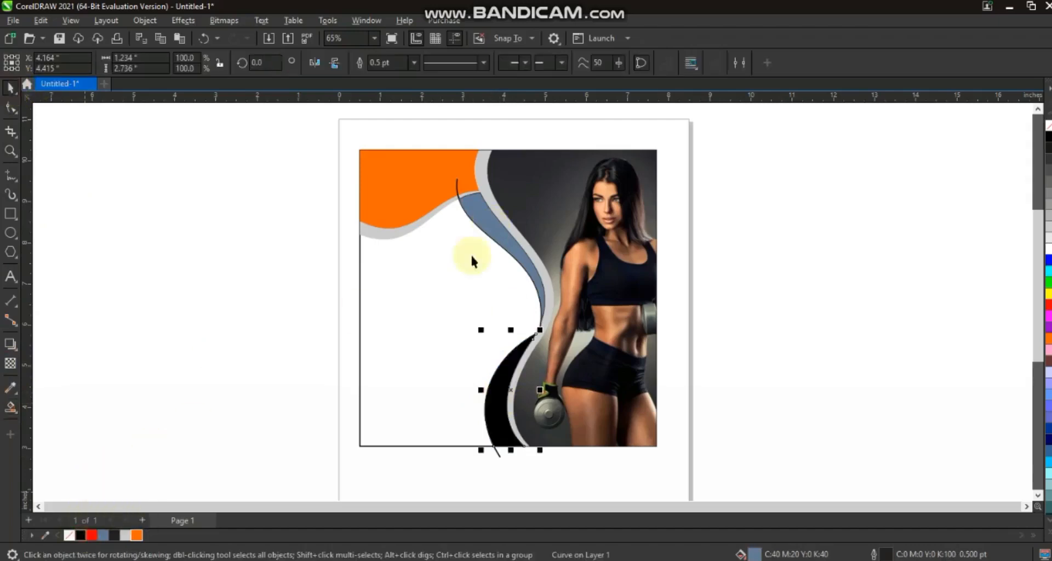
click(485, 219)
click(136, 535)
Delete the original curved line that extends past the square's bottom edge
click(159, 418)
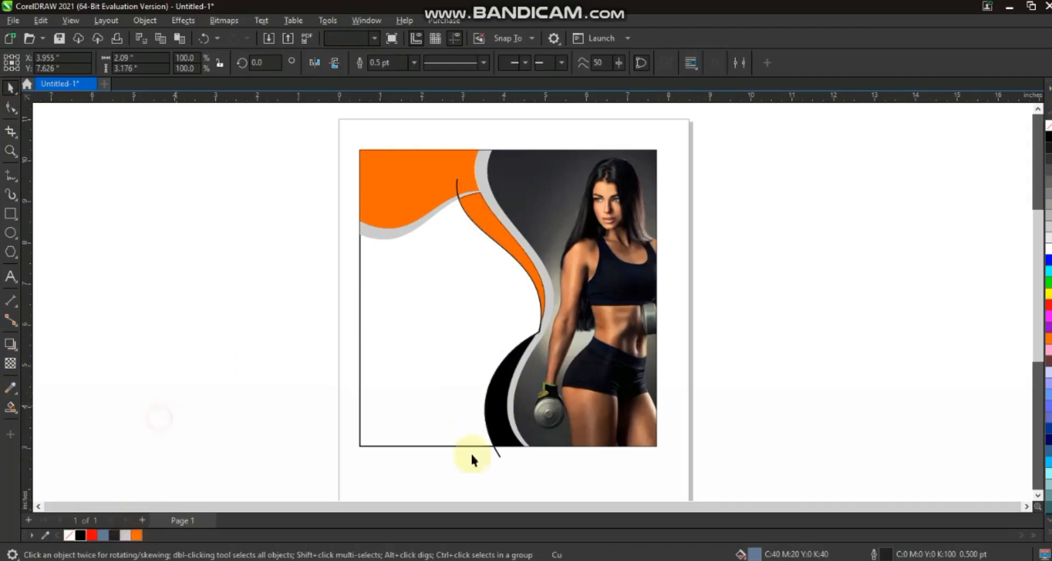
click(496, 455)
key(Delete)
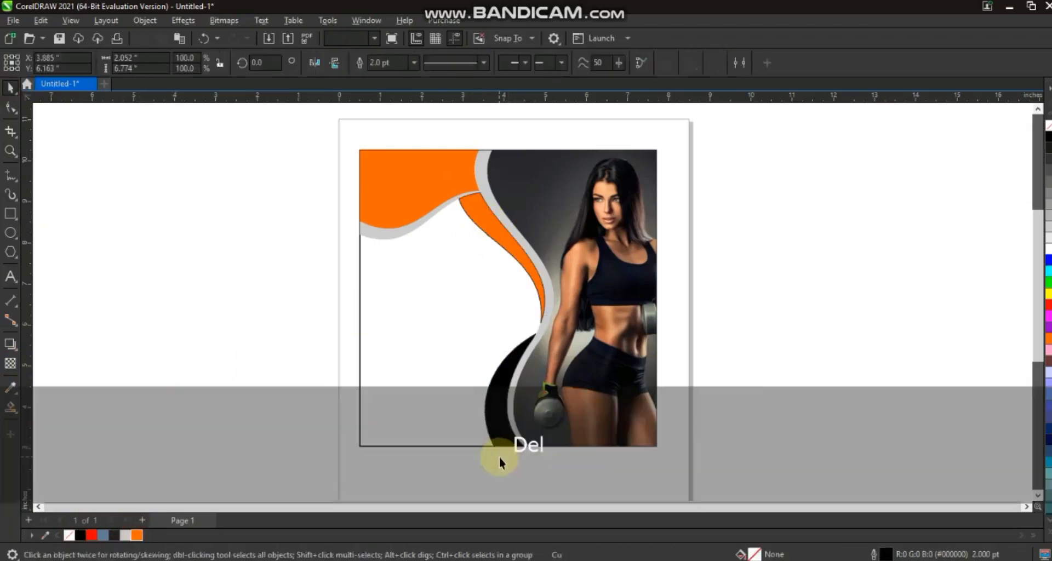
Remove the outlines from the new orange and black curved shapes
drag(296, 116, 682, 432)
shift+click(495, 424)
click(862, 271)
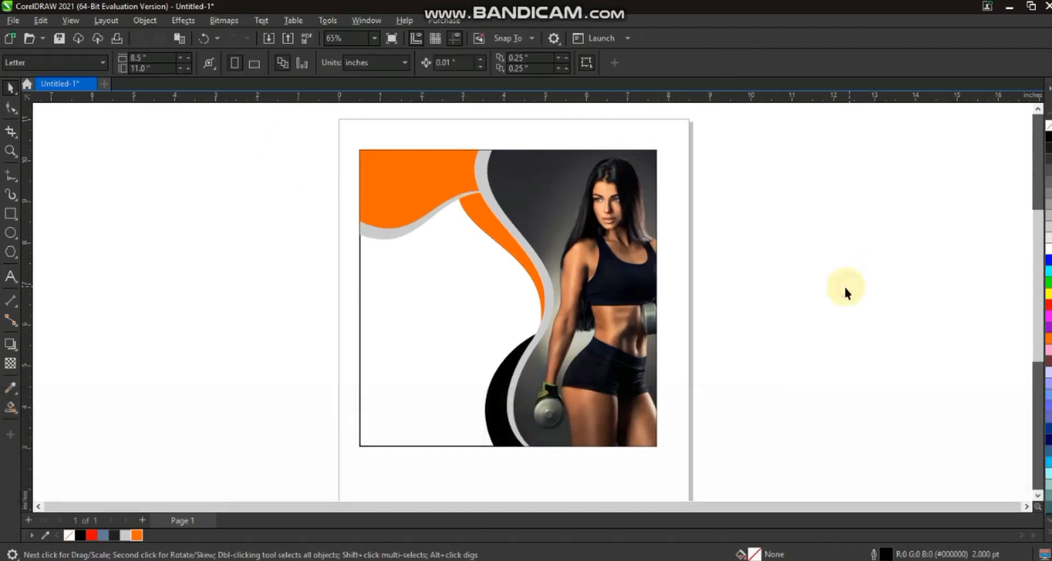
Add three lines of artistic text outside the page reading "SHAPE YOUR", "BODY" and "JOIN THE BEST GYM"
click(11, 276)
click(85, 294)
key(Caps_Lock)
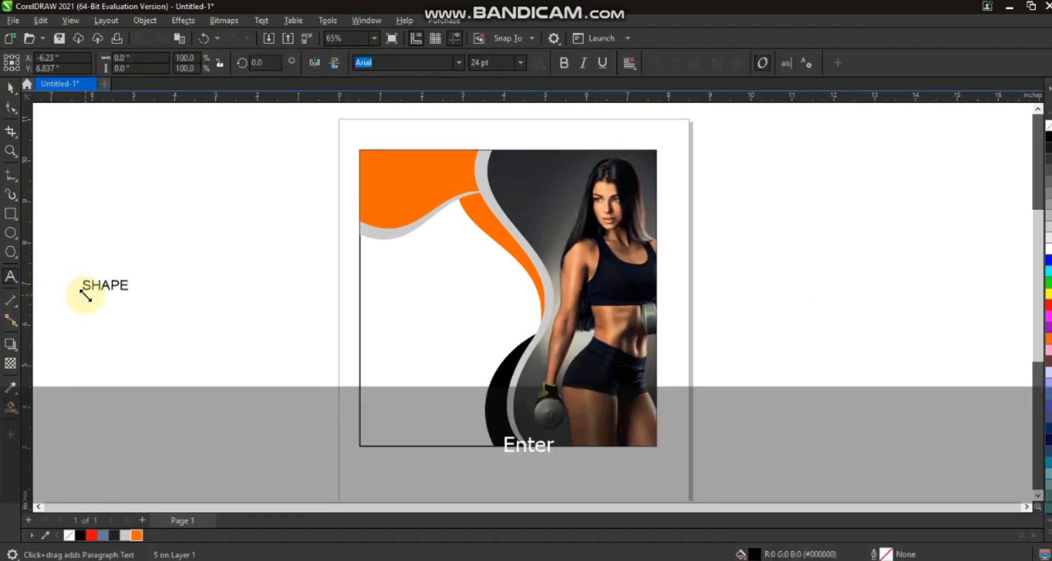
text(SHAPE)
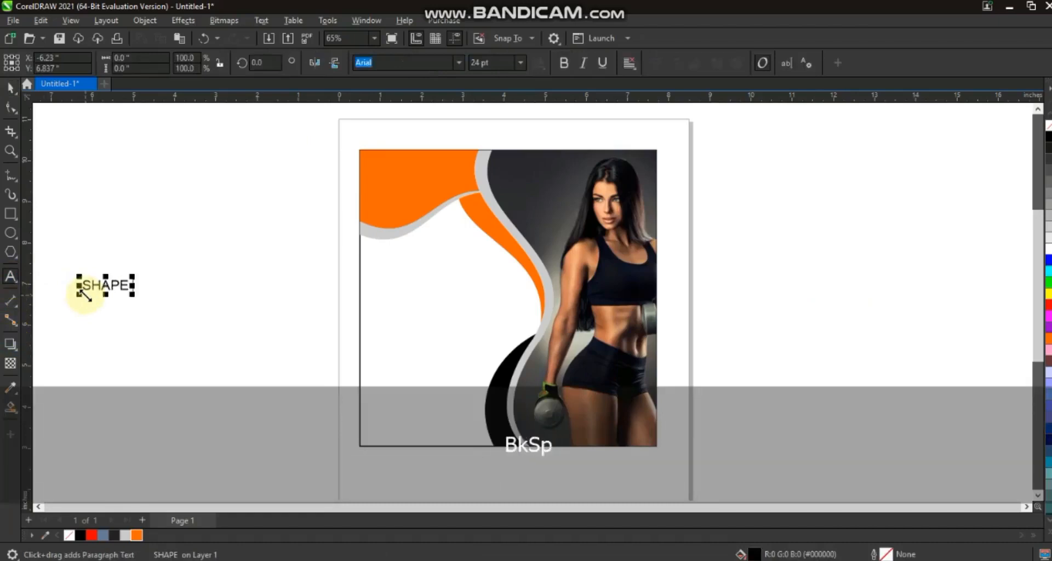
text( YOUR)
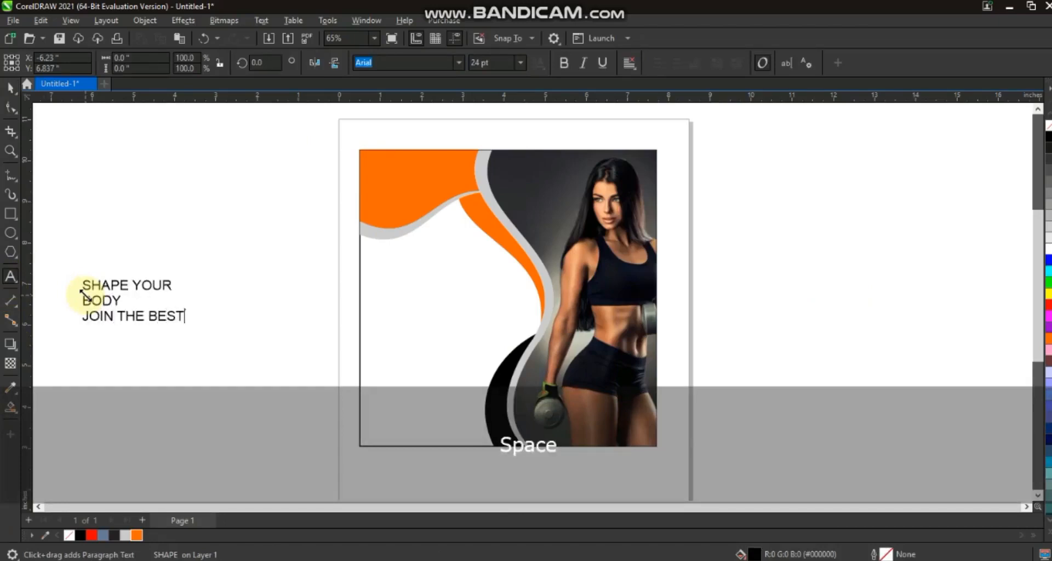
key(BackSpace)
text(GYM)
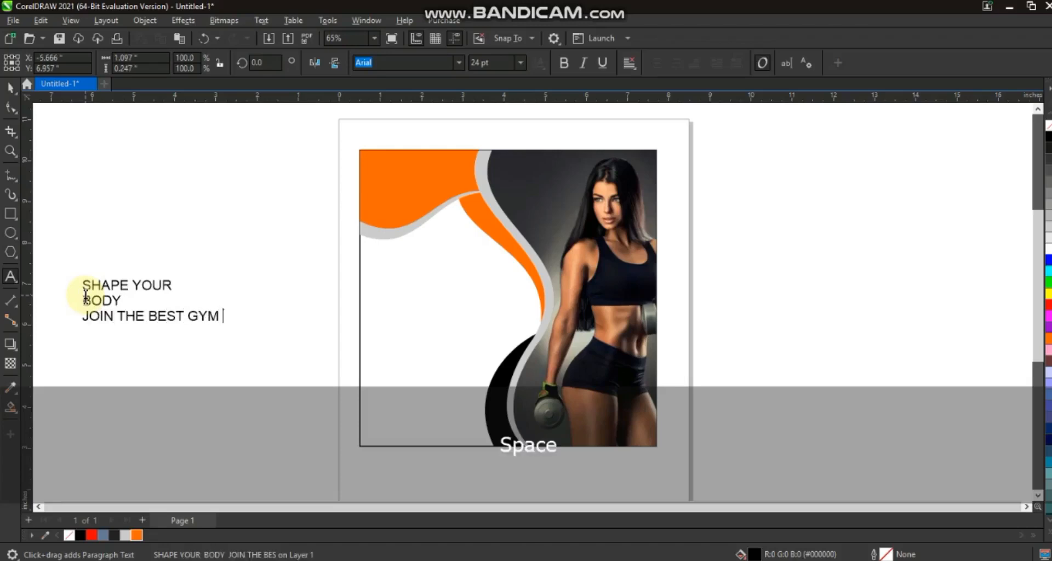
Set the font of the three-line text to ALETA
click(10, 88)
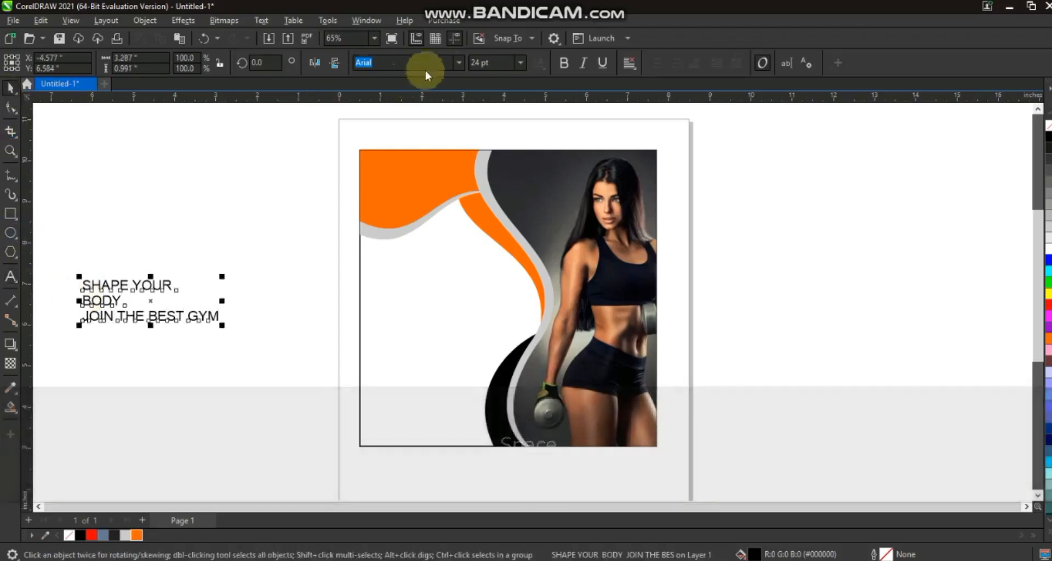
click(454, 64)
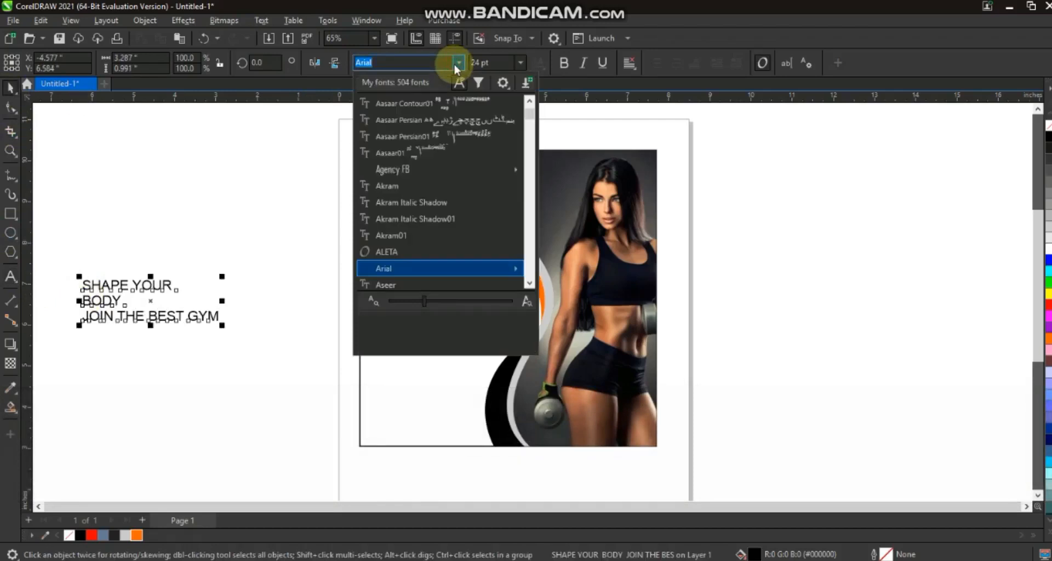
click(400, 252)
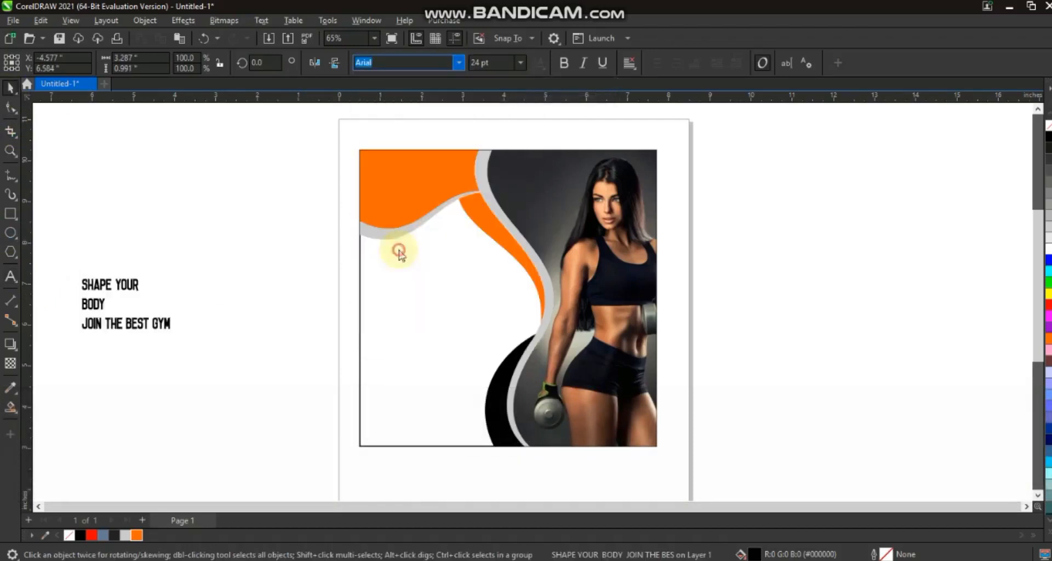
Break the text apart into separate lines and stack them compactly, with BODY enlarged between the two smaller lines
key(ctrl)
key(ctrl+k)
drag(152, 283, 127, 257)
click(92, 307)
drag(105, 296, 147, 248)
click(145, 253)
click(134, 325)
drag(128, 313, 65, 237)
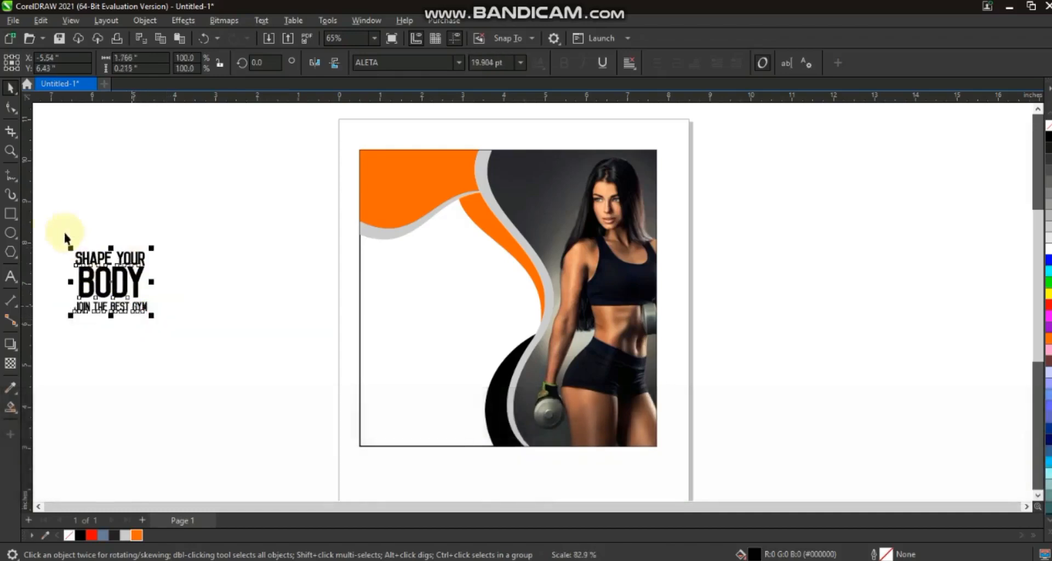
Move the stacked headline into the poster's white area and enlarge it below the orange wave
drag(123, 291, 396, 290)
drag(445, 315, 462, 294)
click(235, 287)
Shrink the "JOIN THE BEST GYM" line to about the width of BODY and centre it under the headline
click(462, 334)
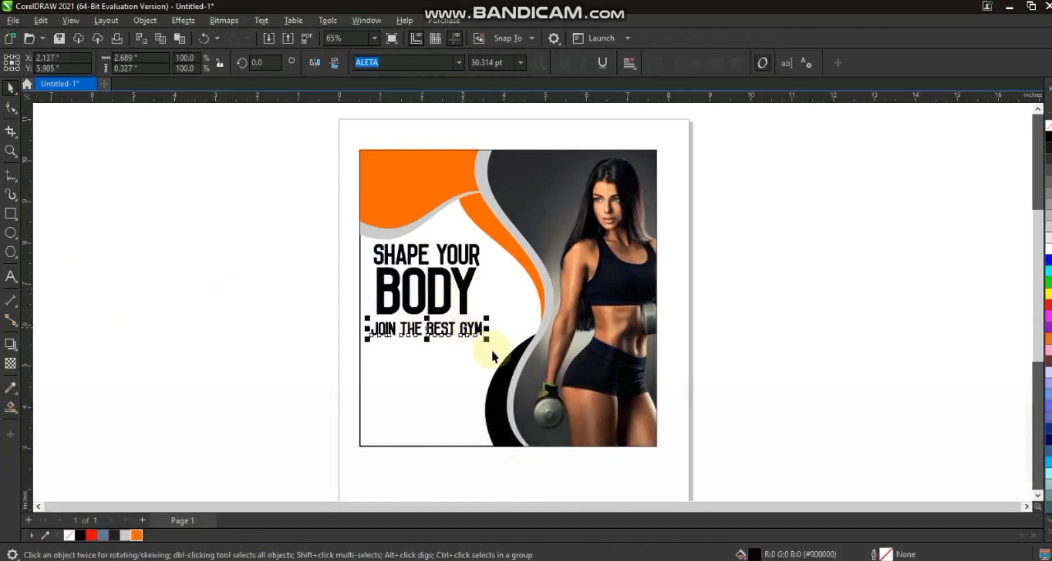
drag(489, 342, 500, 357)
key(c)
click(265, 299)
Scale the three headline lines down slightly together about their centre
drag(310, 225, 509, 358)
shift+click(374, 247)
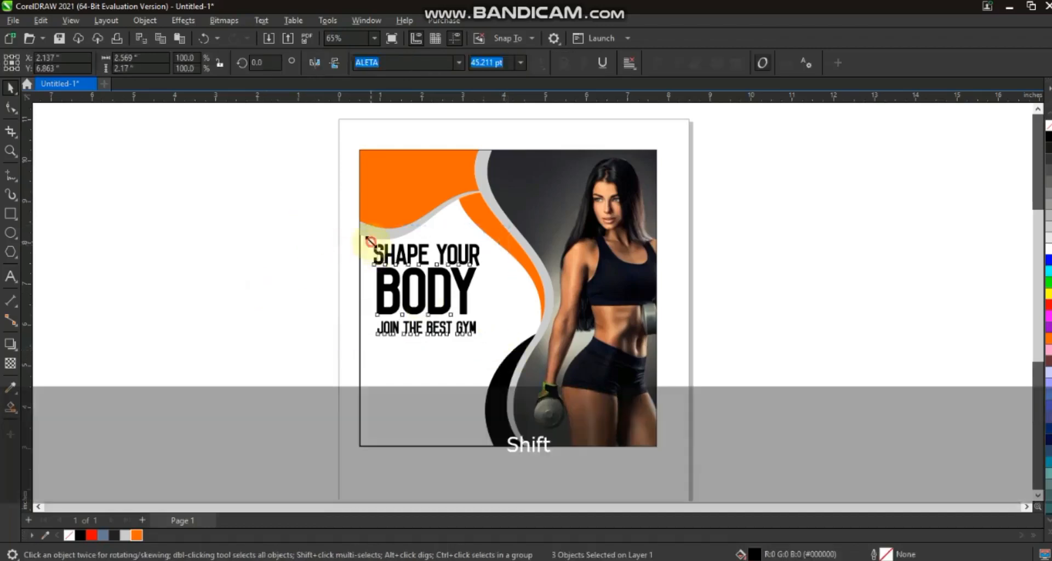
click(303, 268)
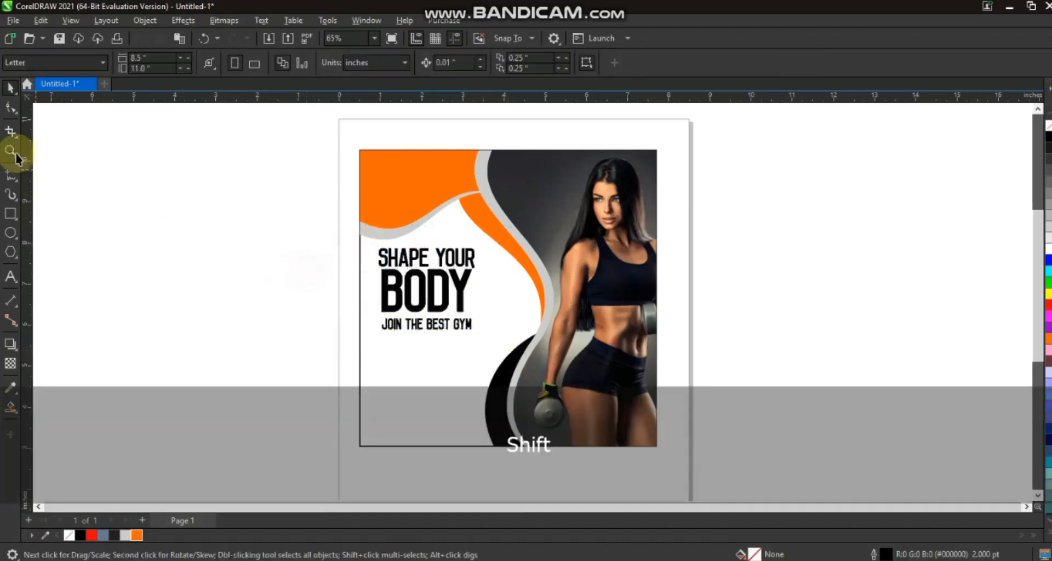
Resize "JOIN THE BEST GYM" to about 2.24 inches wide and place it closer beneath BODY
click(12, 152)
drag(305, 196, 695, 390)
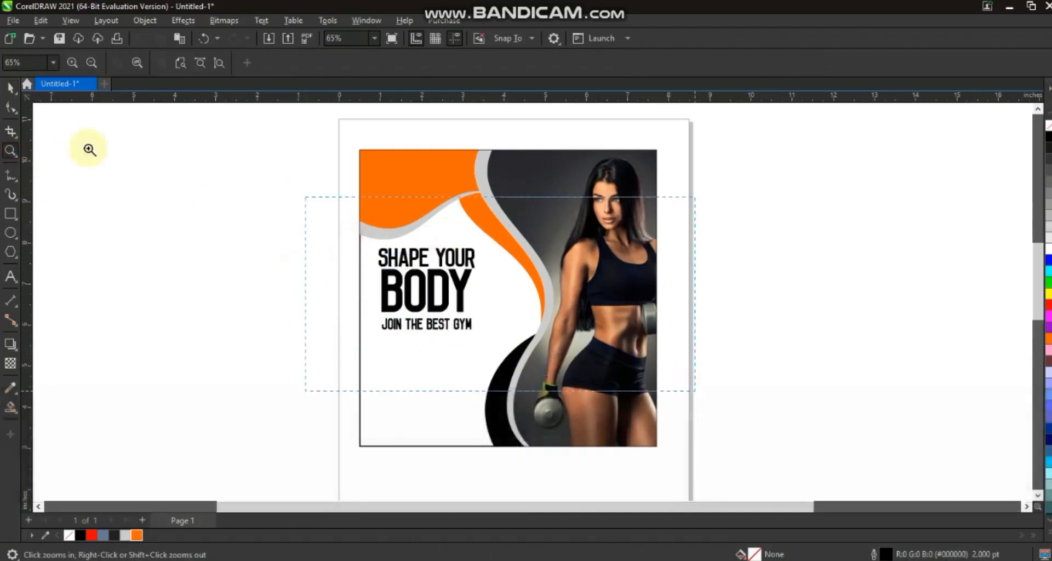
key(space)
click(395, 358)
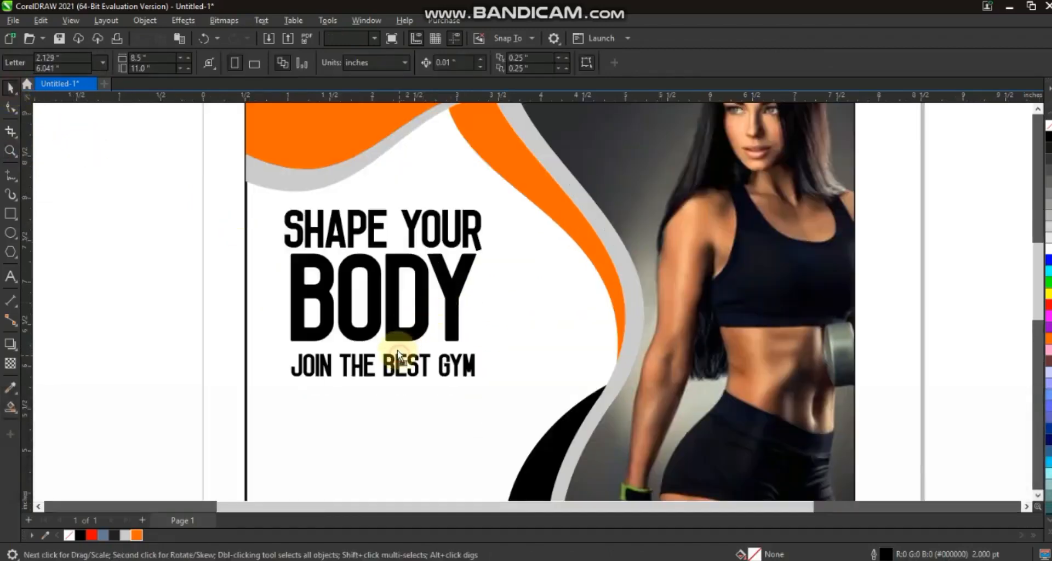
drag(477, 361, 483, 362)
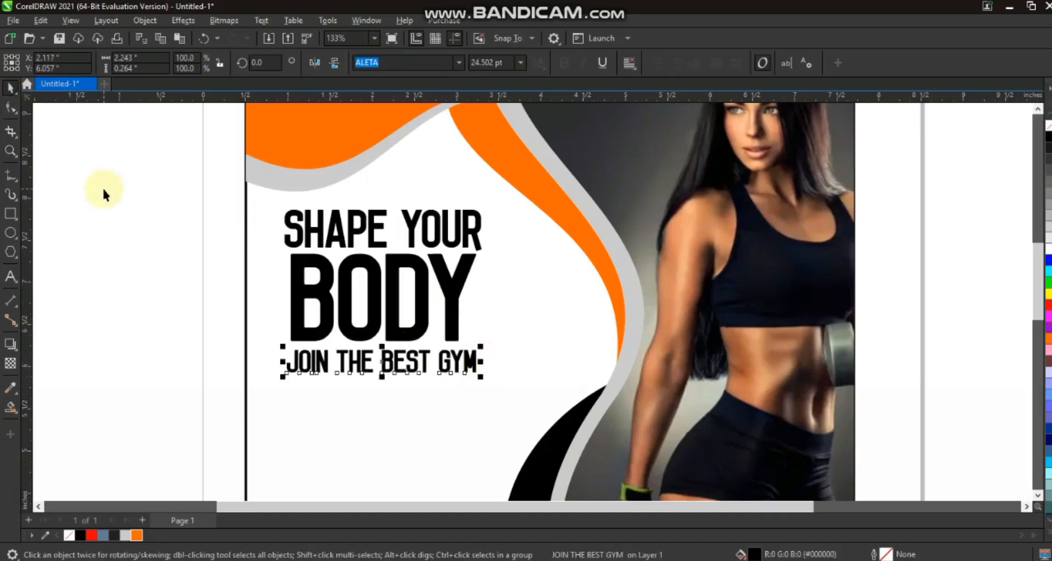
Fill the word BODY with the poster's orange and scale all three headline lines to about 96.9%
click(398, 337)
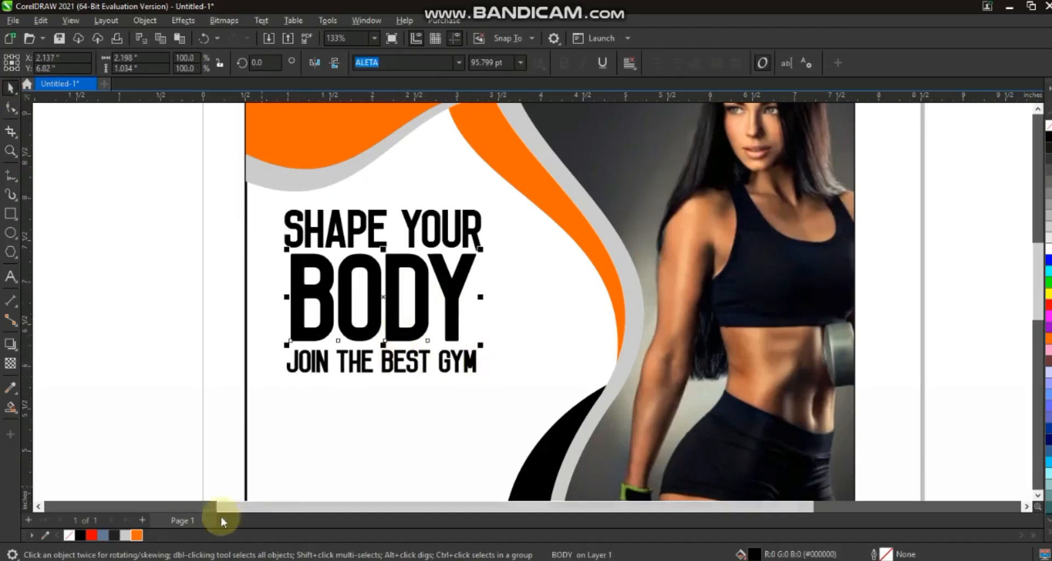
click(137, 536)
key(F3)
key(Escape)
drag(309, 226, 491, 322)
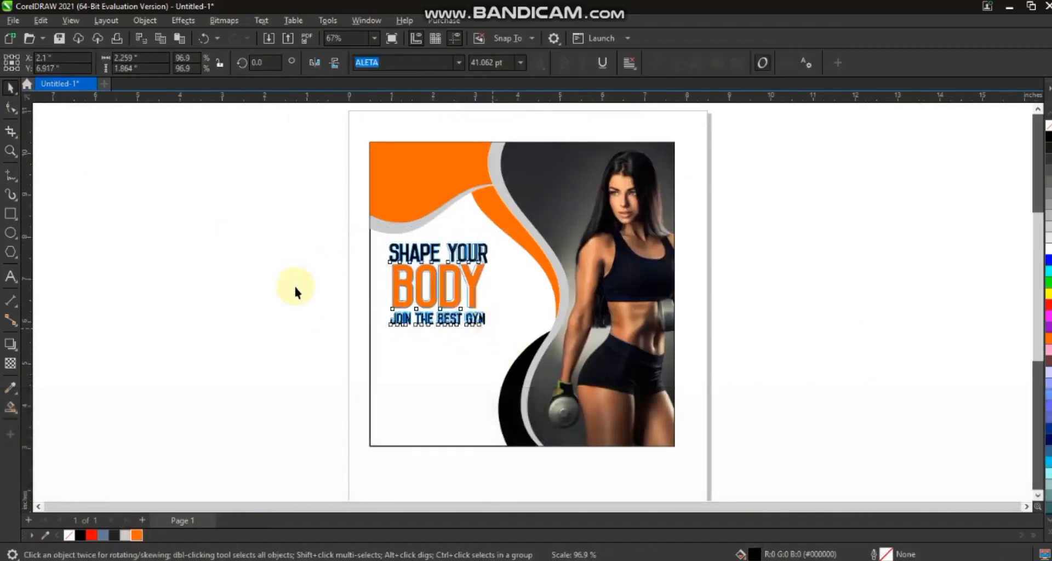
click(334, 294)
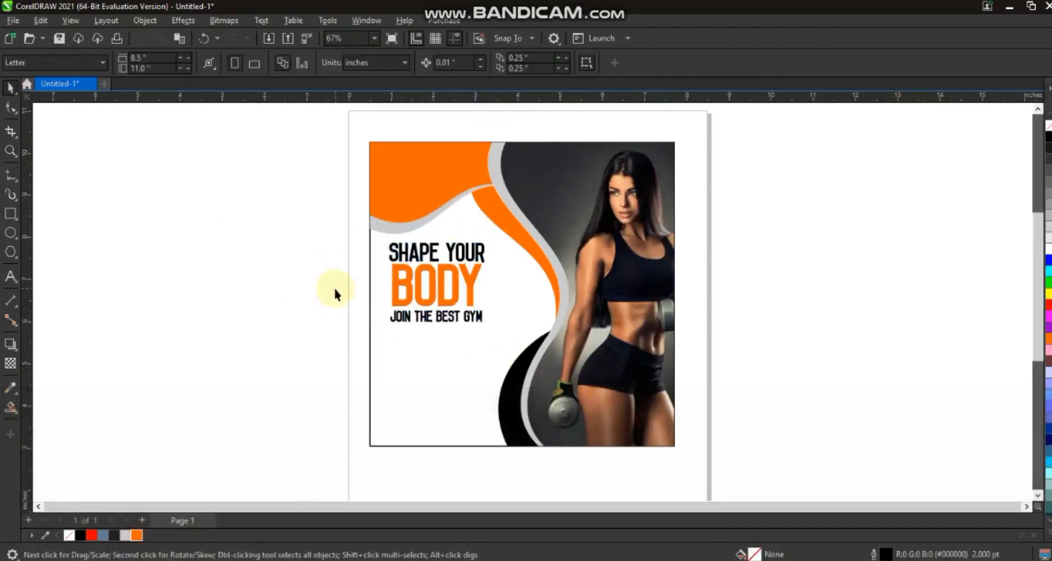
Draw a fully rounded rectangle about 6.23 by 1.19 inches across the poster below the headline and duplicate it with a horizontal offset
click(11, 213)
mouse_move(221, 347)
mouse_down()
mouse_move(304, 380)
mouse_move(427, 404)
mouse_move(485, 396)
mouse_move(285, 387)
mouse_move(414, 386)
mouse_up()
click(10, 107)
click(10, 88)
click(310, 389)
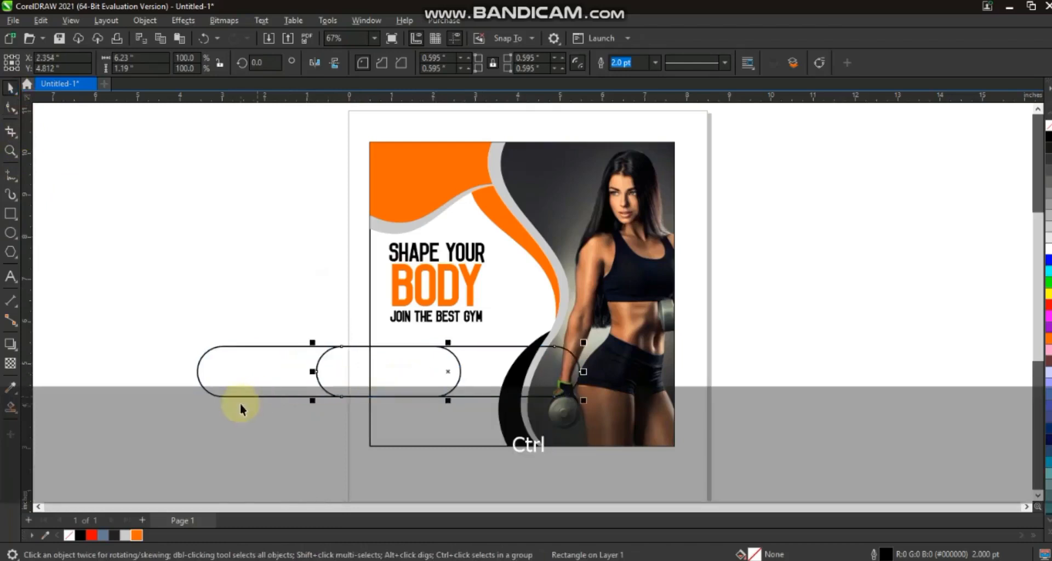
Smart-fill the two parts of the rounded band inside the poster, up to the black curve, with blue-gray and a 0.5 pt outline
click(10, 151)
drag(264, 300, 723, 471)
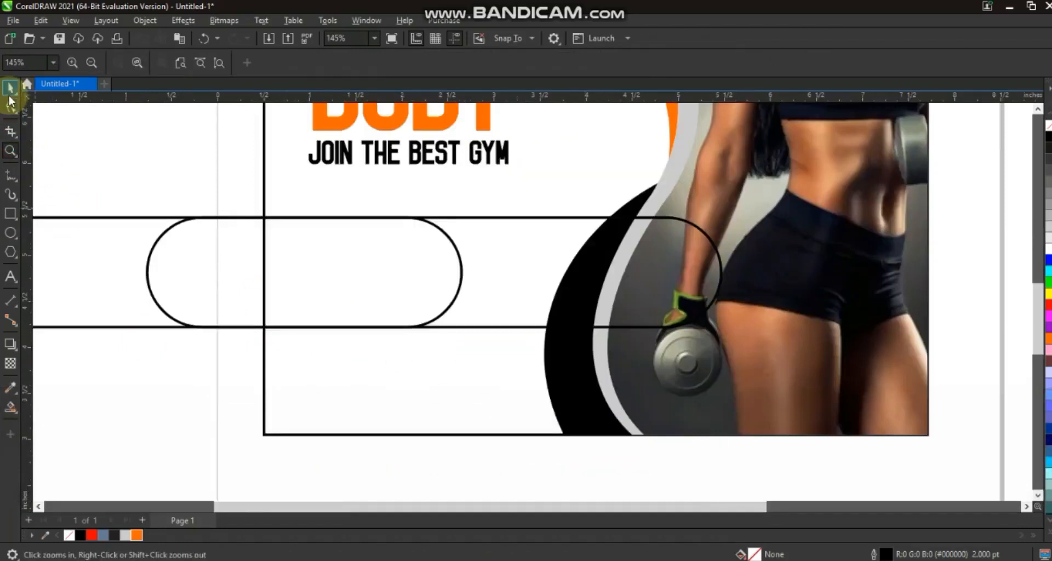
click(12, 406)
click(331, 281)
click(518, 279)
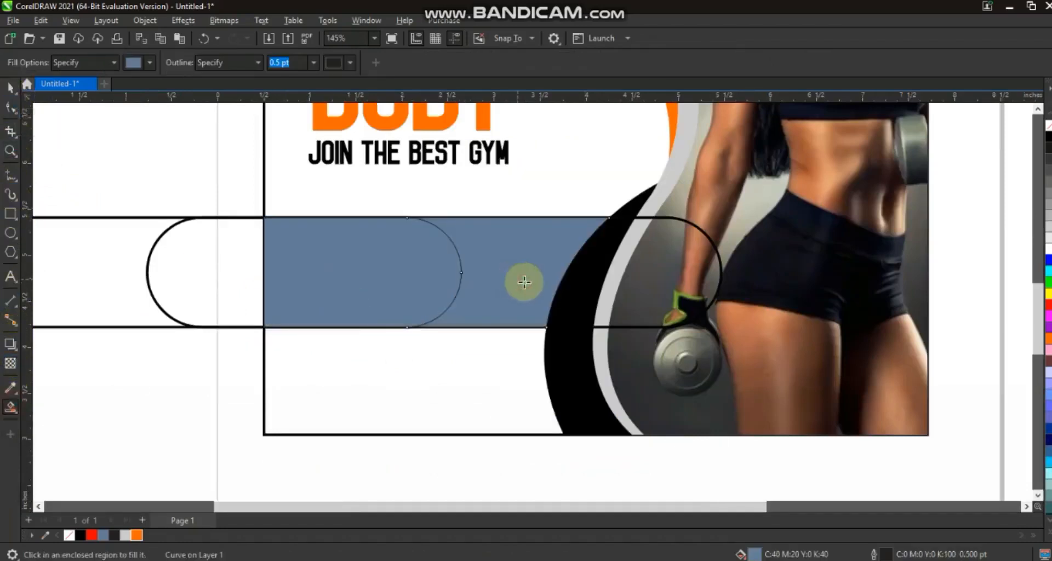
Recolor the part of the band beside the black curve light gray and the rounded part at the poster's edge black
click(10, 87)
click(559, 249)
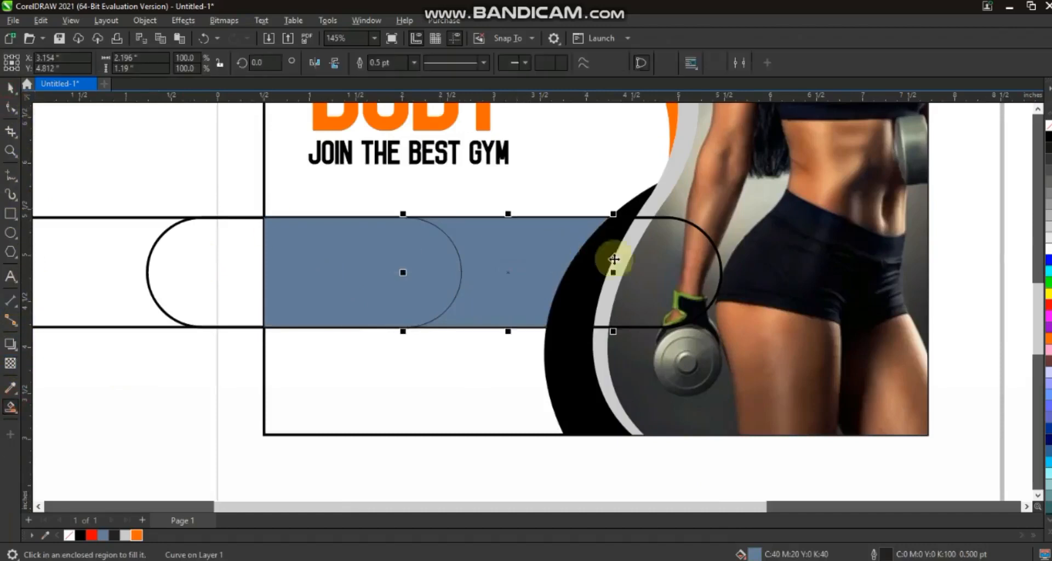
click(1047, 238)
click(376, 248)
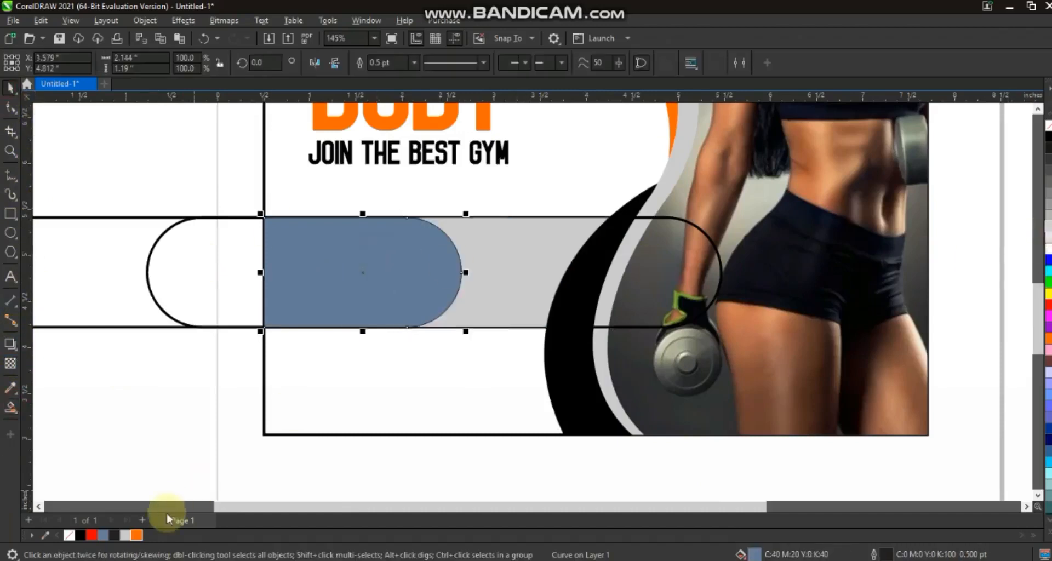
click(82, 535)
Delete the leftover rounded rectangles that extend beyond the filled band
key(F3)
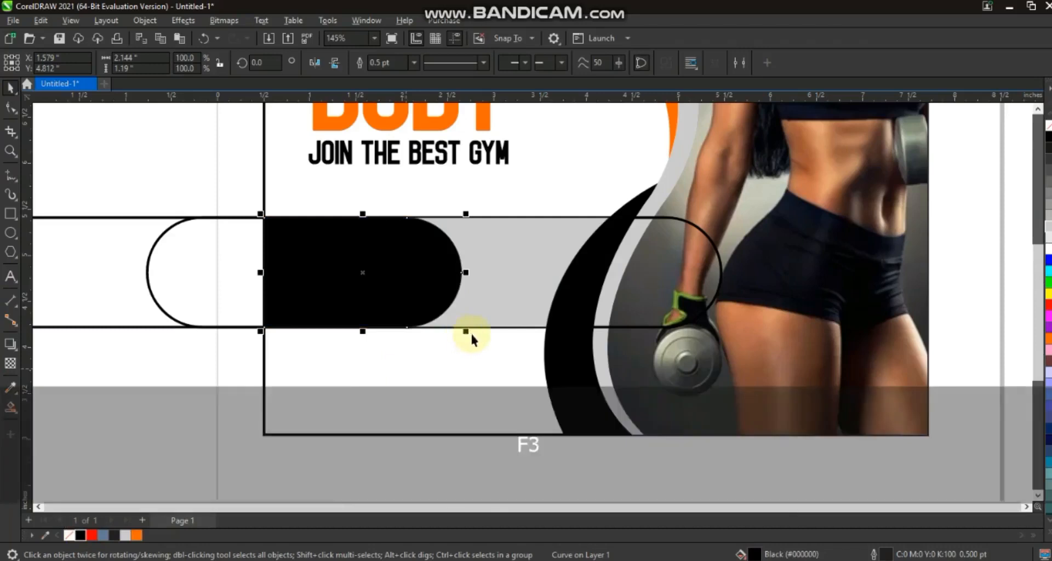
key(Escape)
key(Delete)
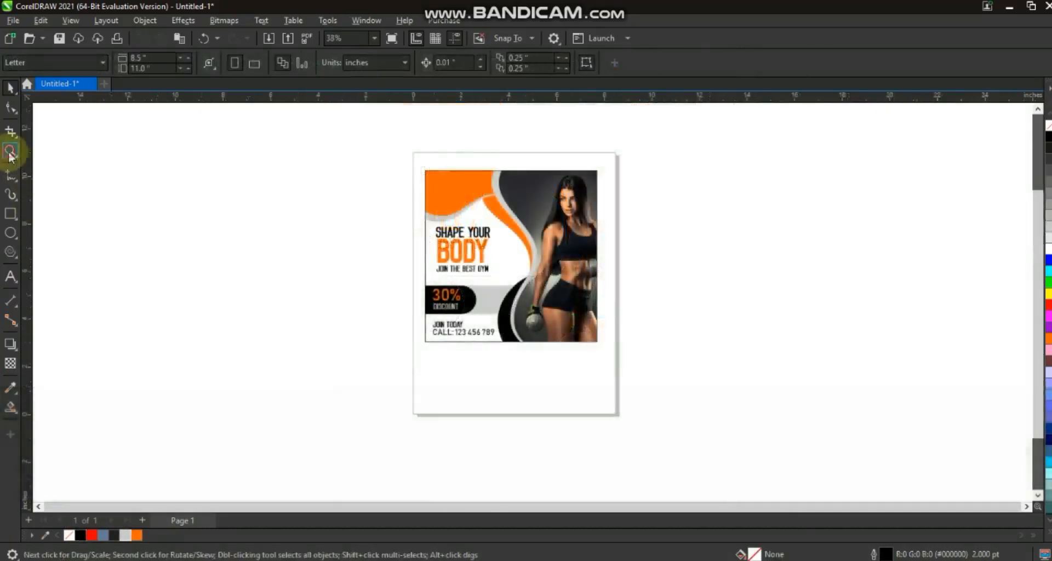
Switch to the browser and search Google Images for "GYM VECTOR LOGO"
key(z)
drag(375, 146, 653, 357)
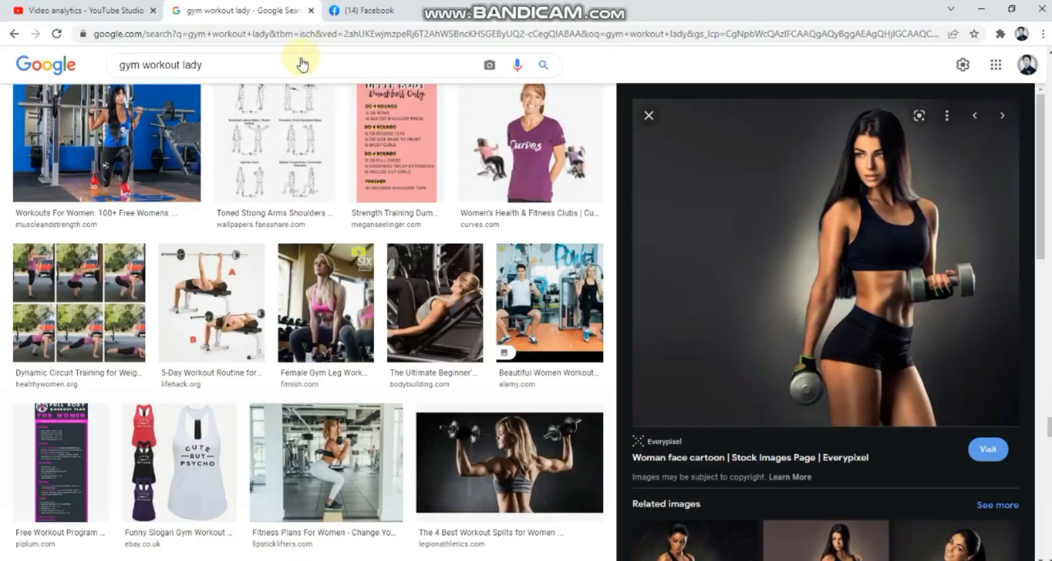
triple_click(299, 59)
text(GYM )
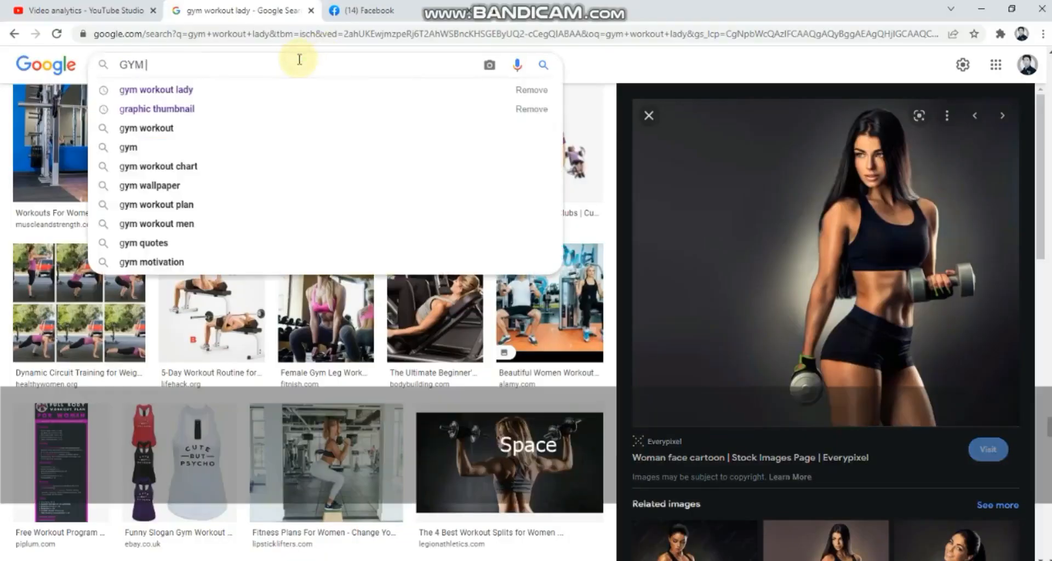
text(EECTOR LOGO)
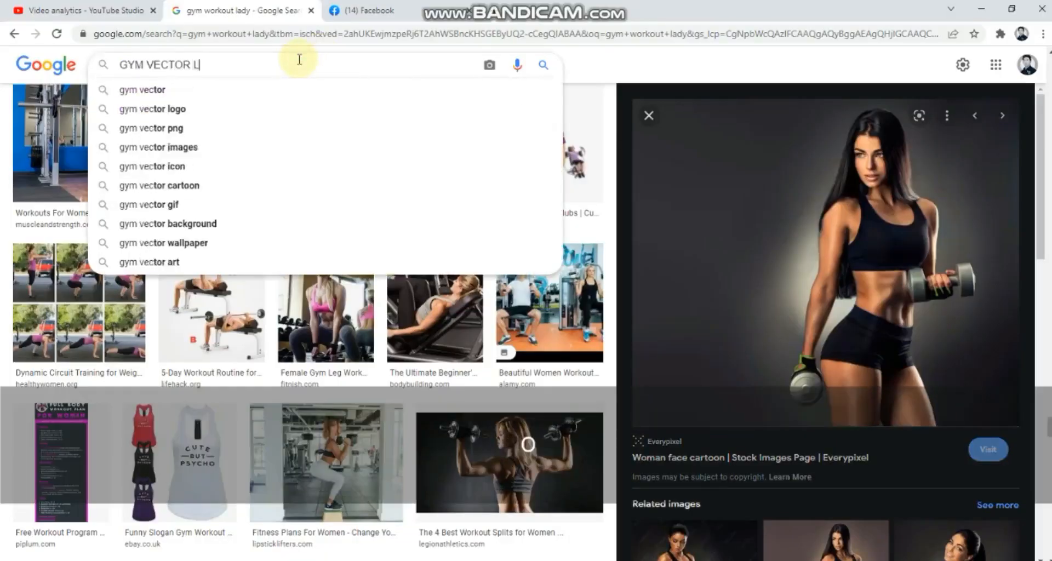
key(Return)
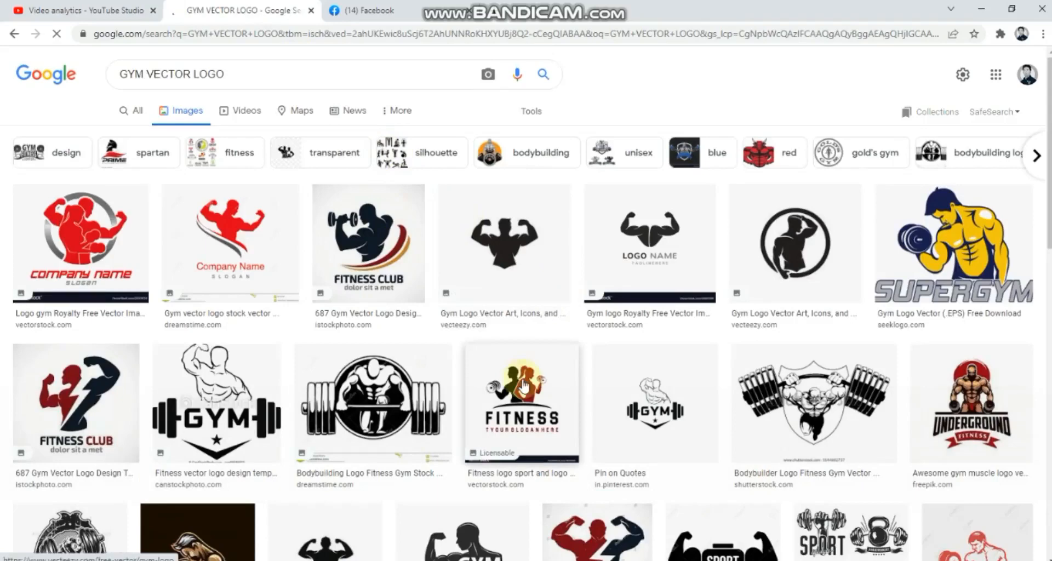
Browse the gym logo image results for a design that suits the poster
scroll(579, 341, down, 3)
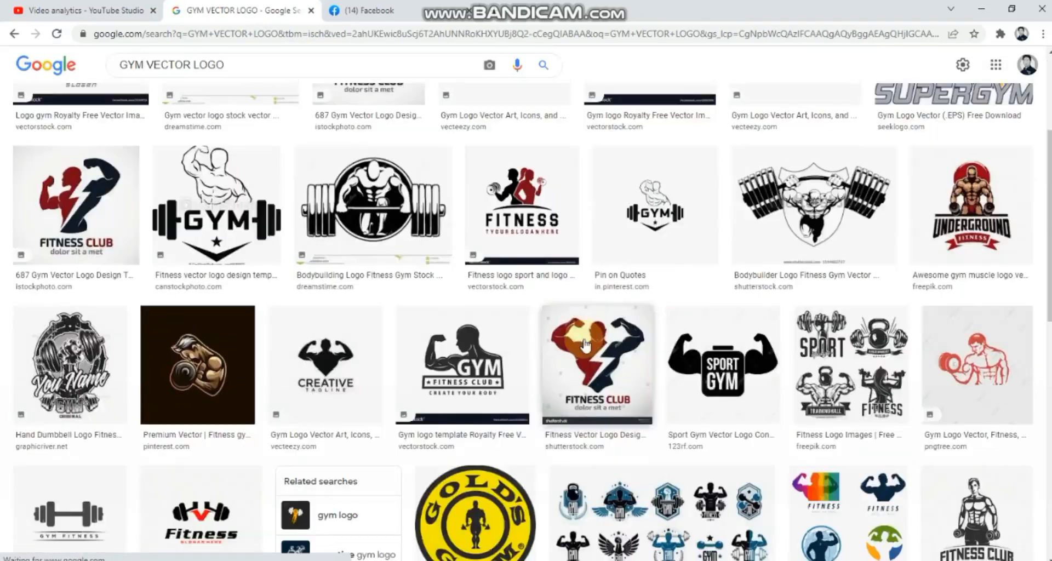
scroll(576, 344, down, 2)
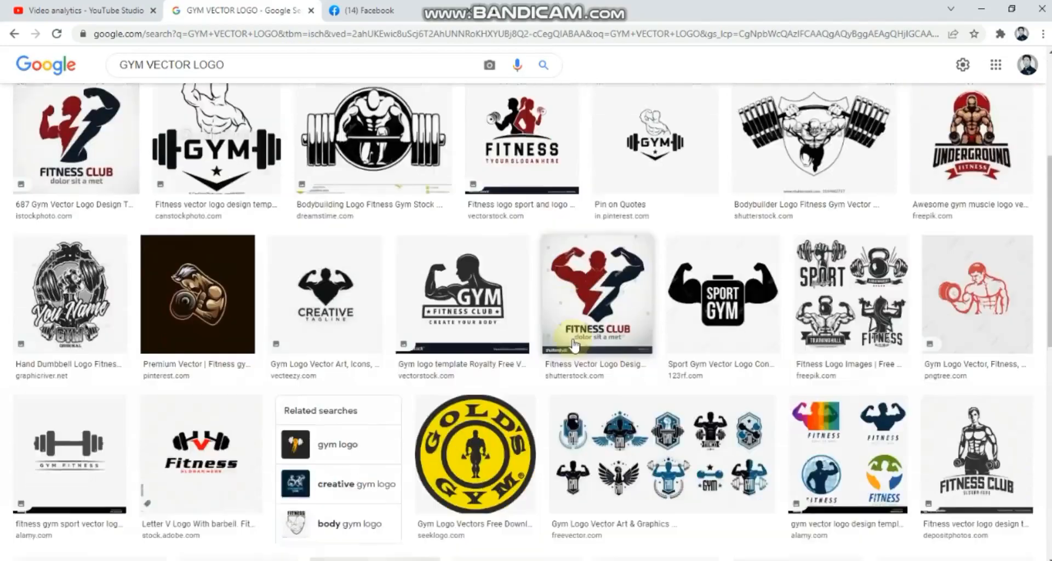
scroll(572, 345, up, 2)
scroll(573, 345, down, 6)
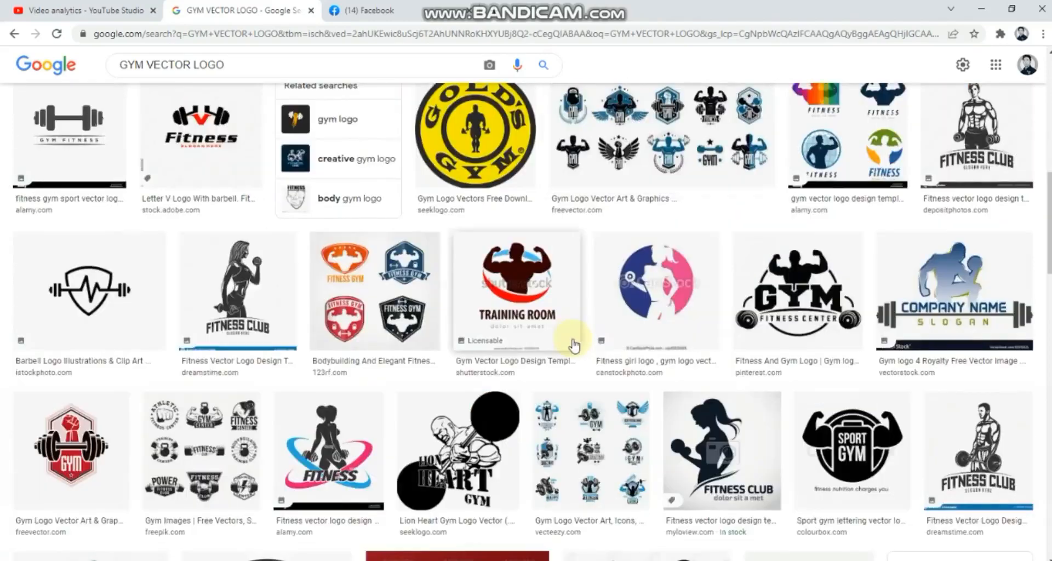
scroll(572, 344, down, 4)
scroll(571, 346, down, 3)
scroll(572, 345, down, 3)
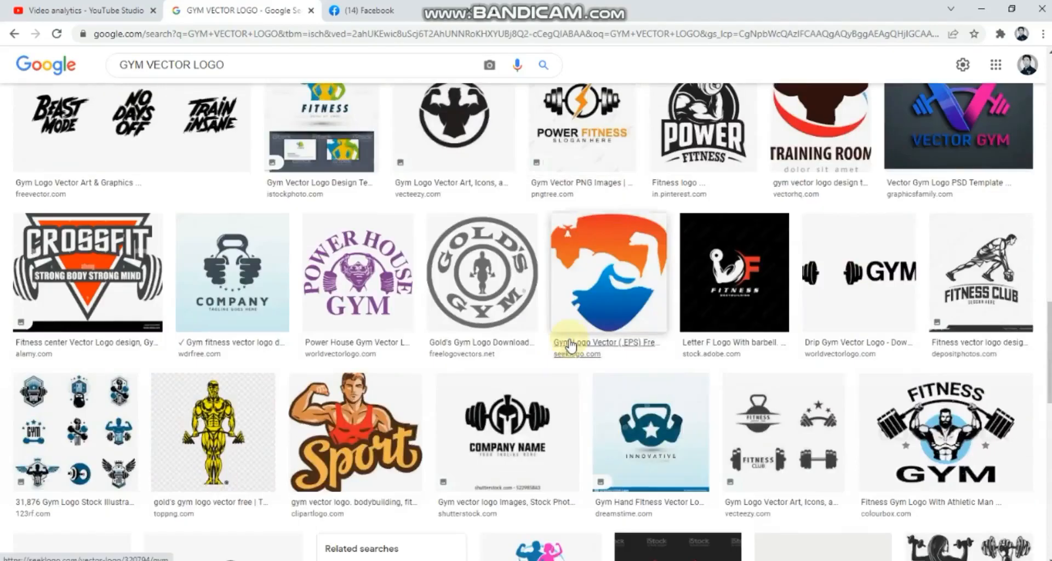
scroll(570, 345, down, 2)
scroll(1043, 307, down, 5)
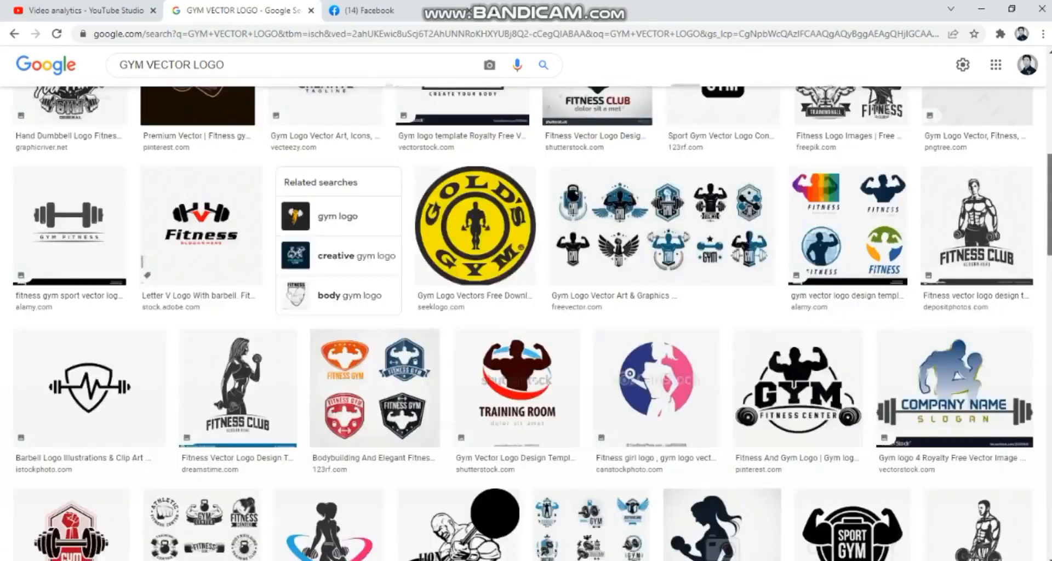
scroll(533, 239, up, 7)
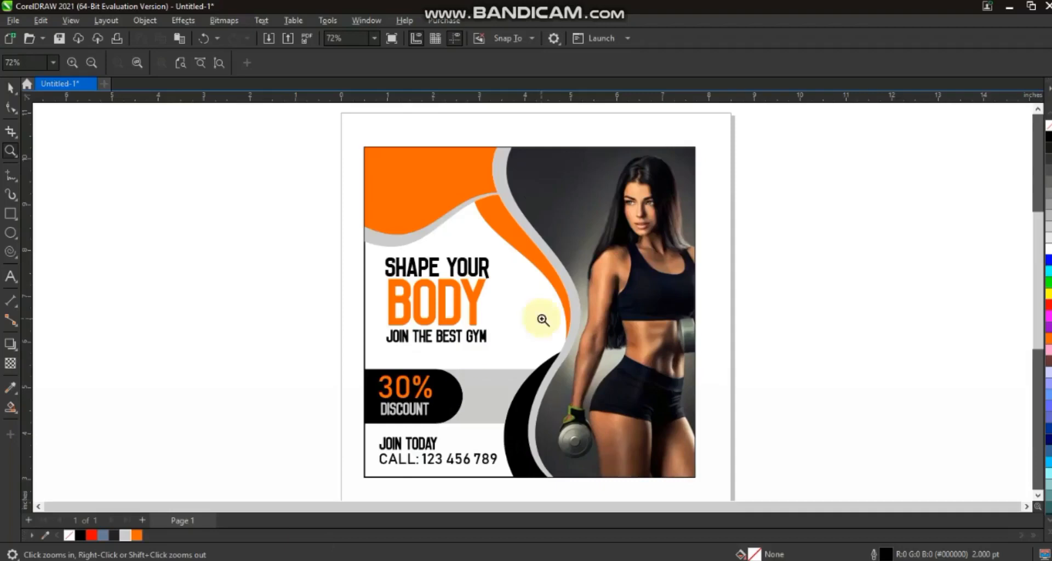
Return to CorelDRAW and preview the finished poster in full screen
right_click(745, 250)
drag(246, 125, 934, 303)
key(F9)
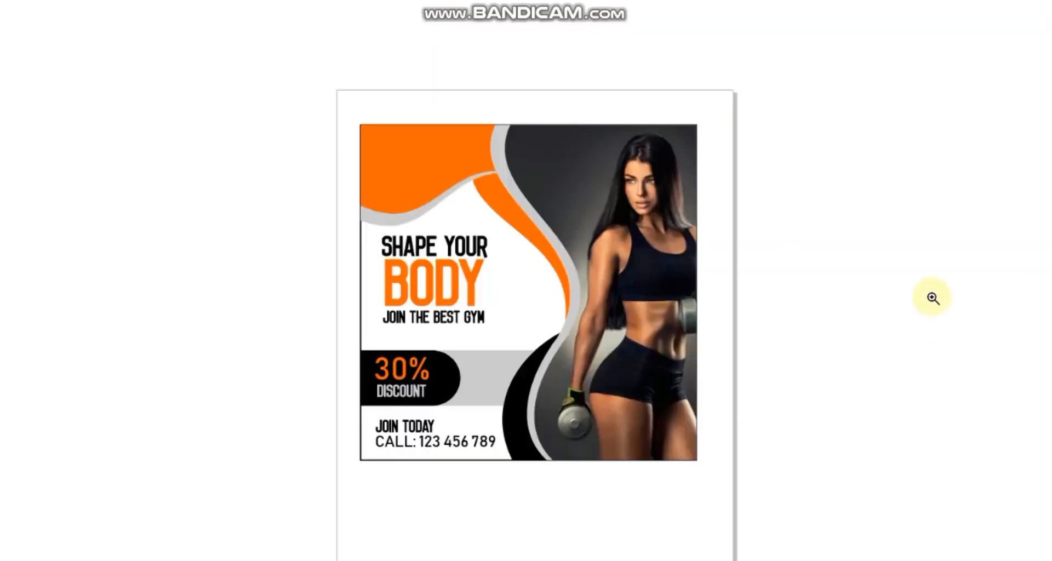
key(Escape)
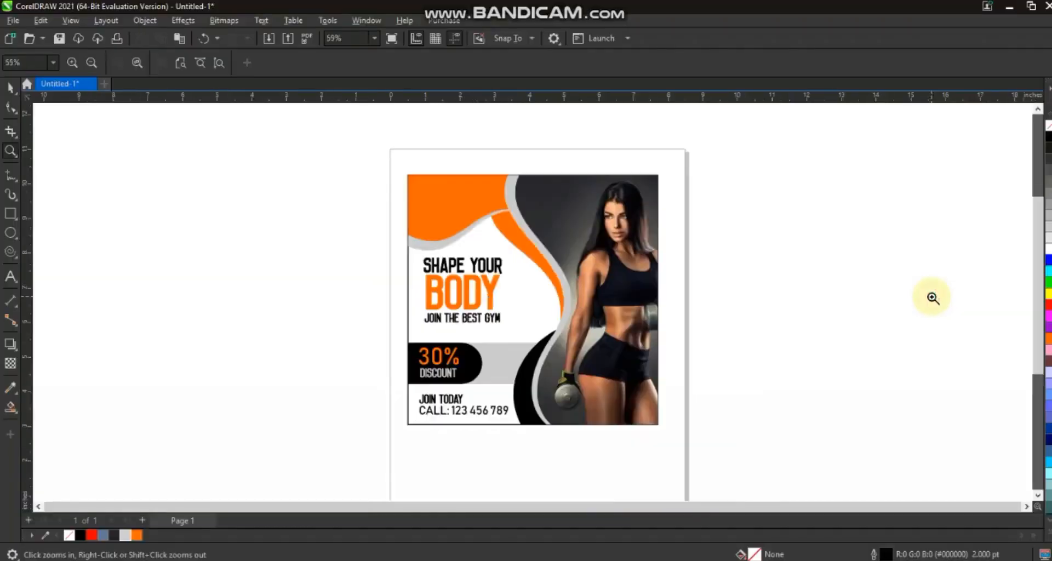